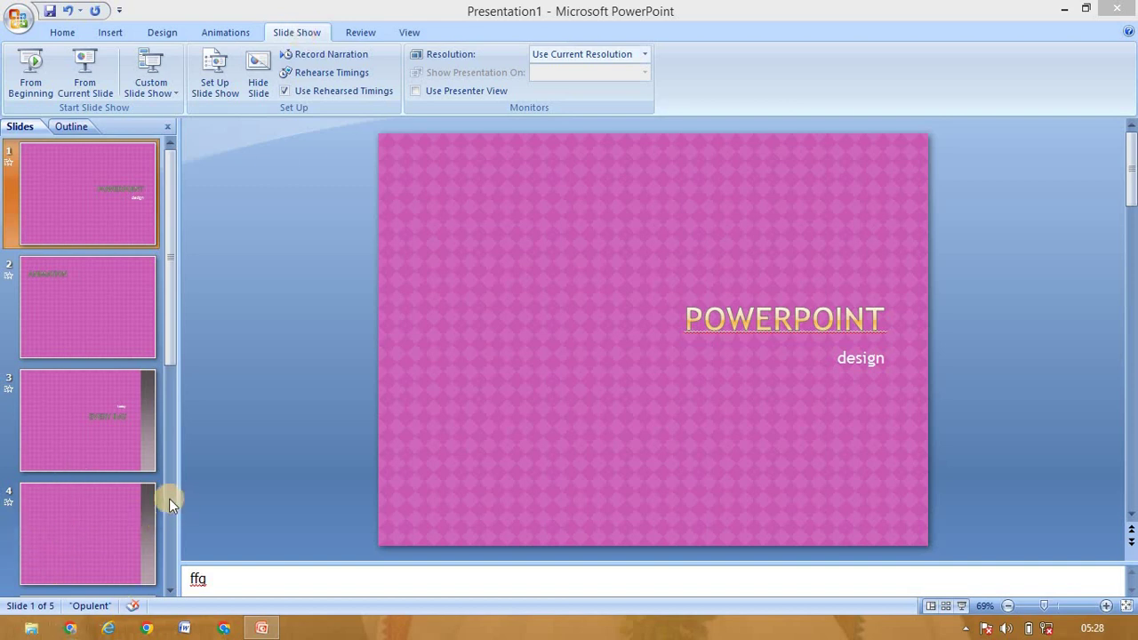
Scroll the Slides pane and select slide 5, the SCHOOL slide with the pink table.
scroll(169, 498, down, 2)
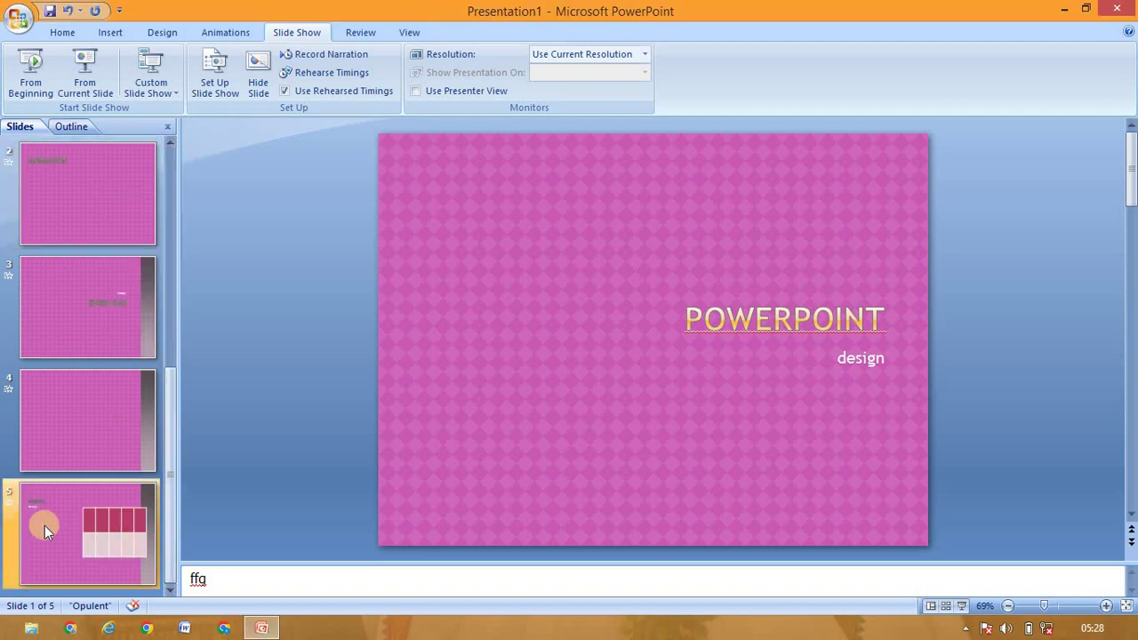
click(118, 554)
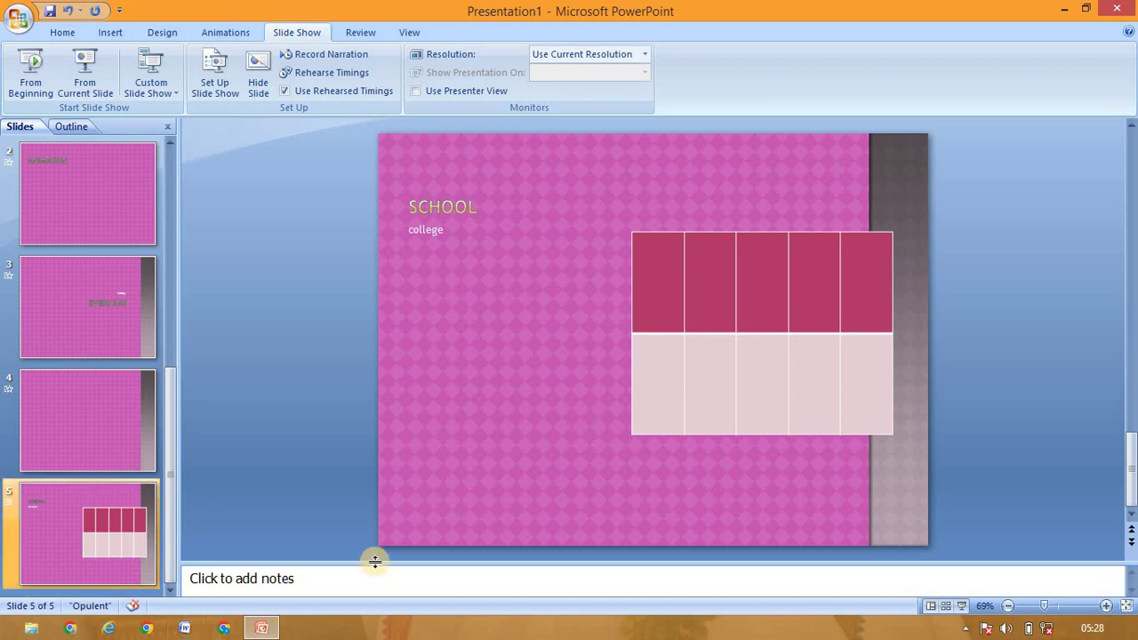
Make the slide 5 table's rows taller and shrink the table from its lower-left corner.
click(655, 308)
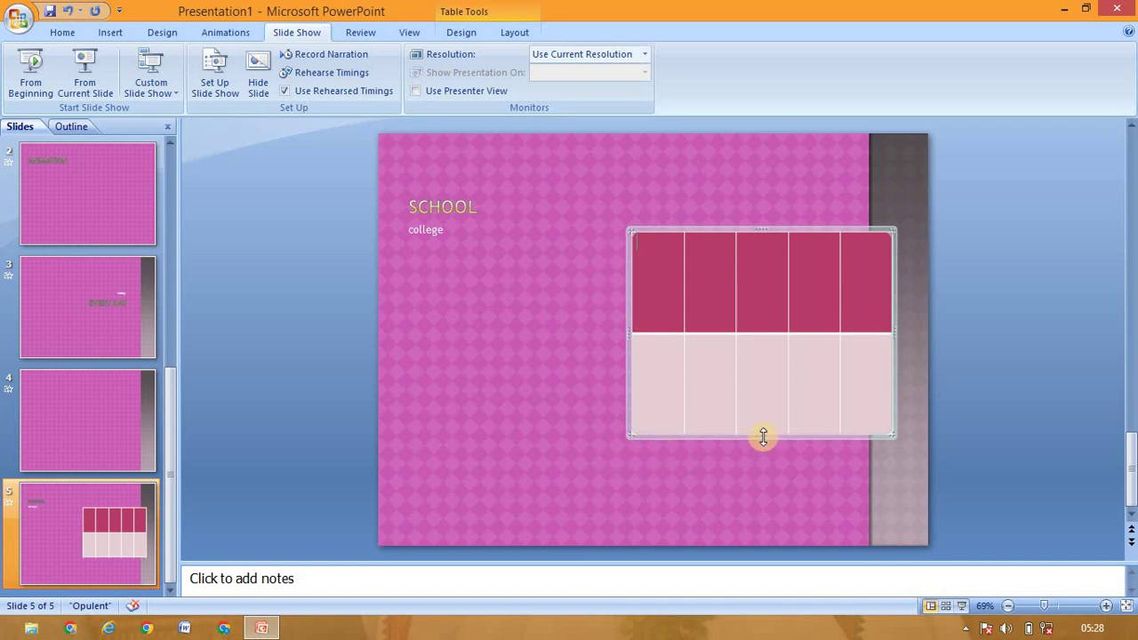
drag(763, 436, 763, 464)
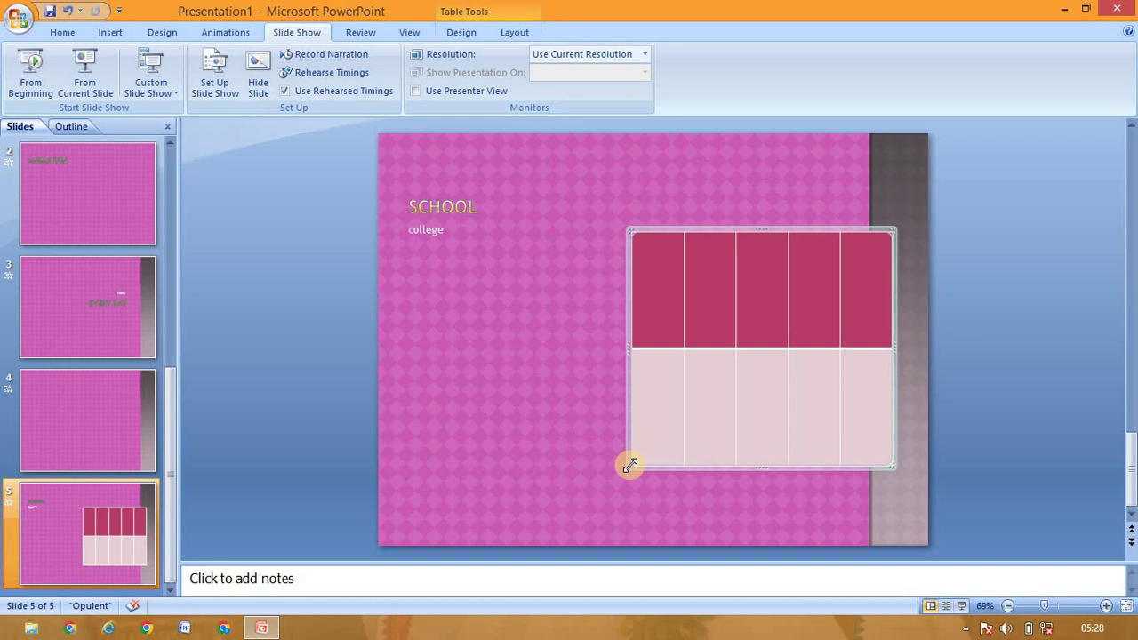
drag(630, 465, 679, 423)
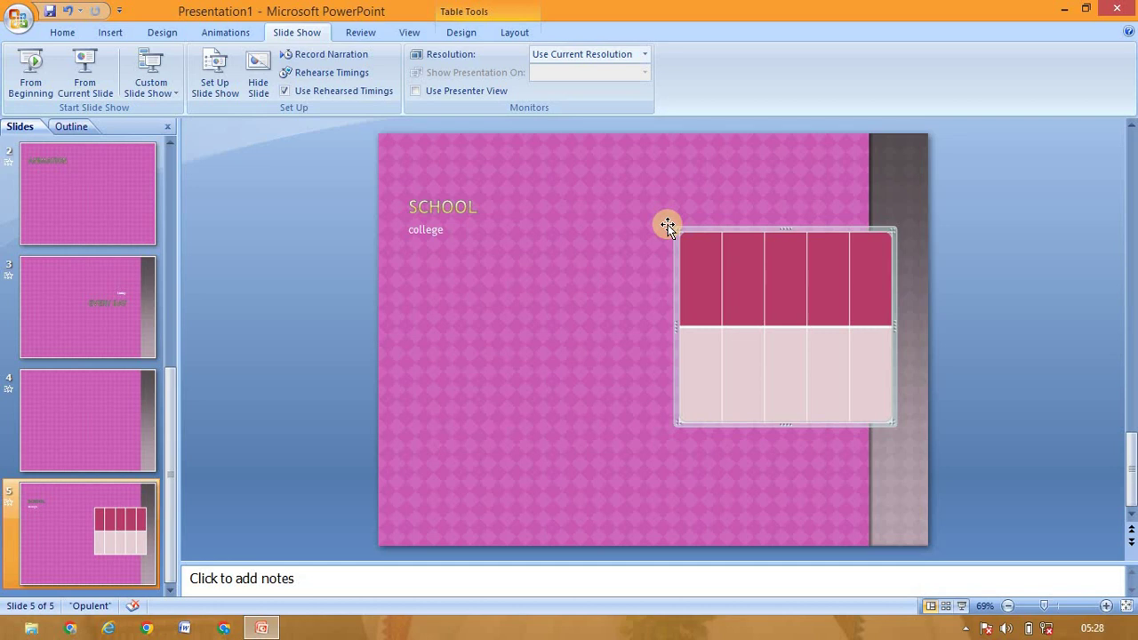
Move the table down and left beneath SCHOOL, then shrink it from the lower-right corner.
click(668, 226)
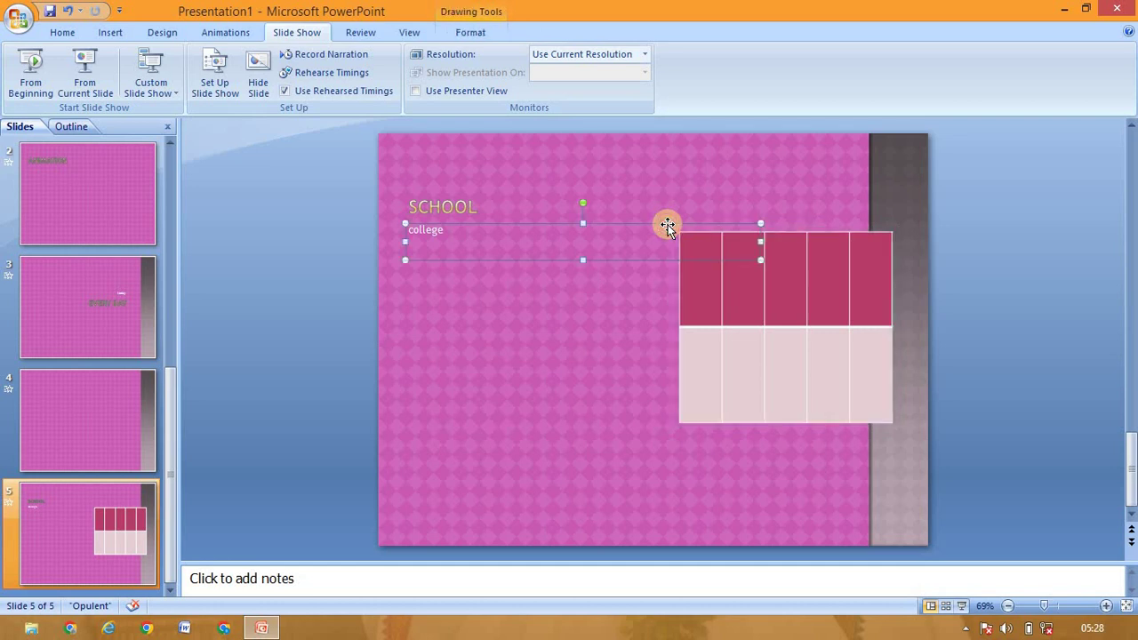
click(723, 389)
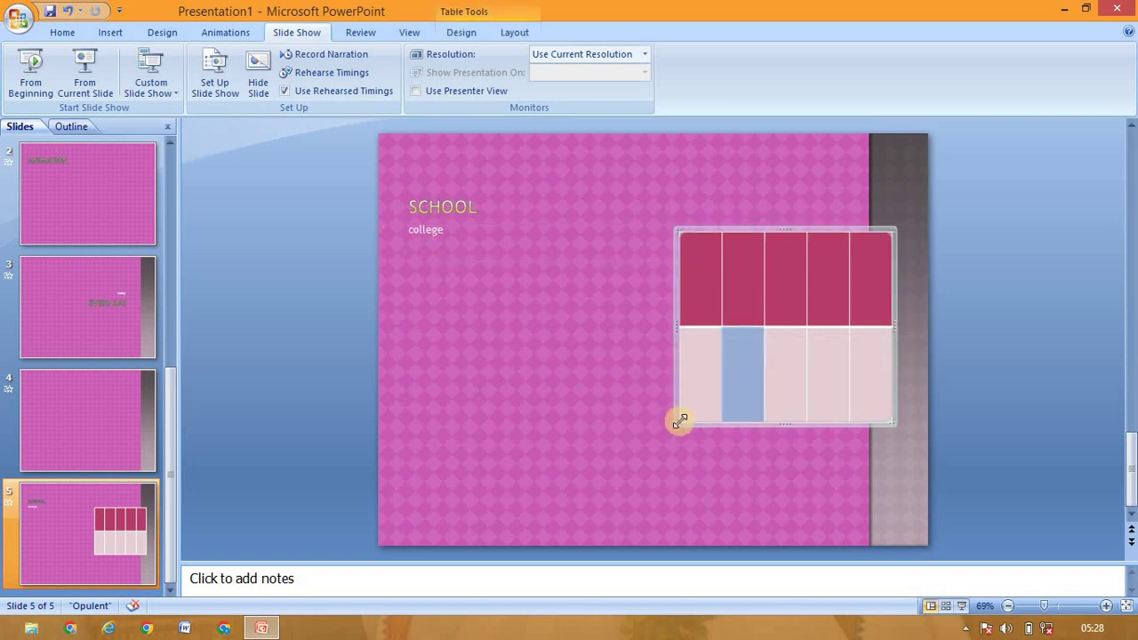
drag(674, 424, 563, 456)
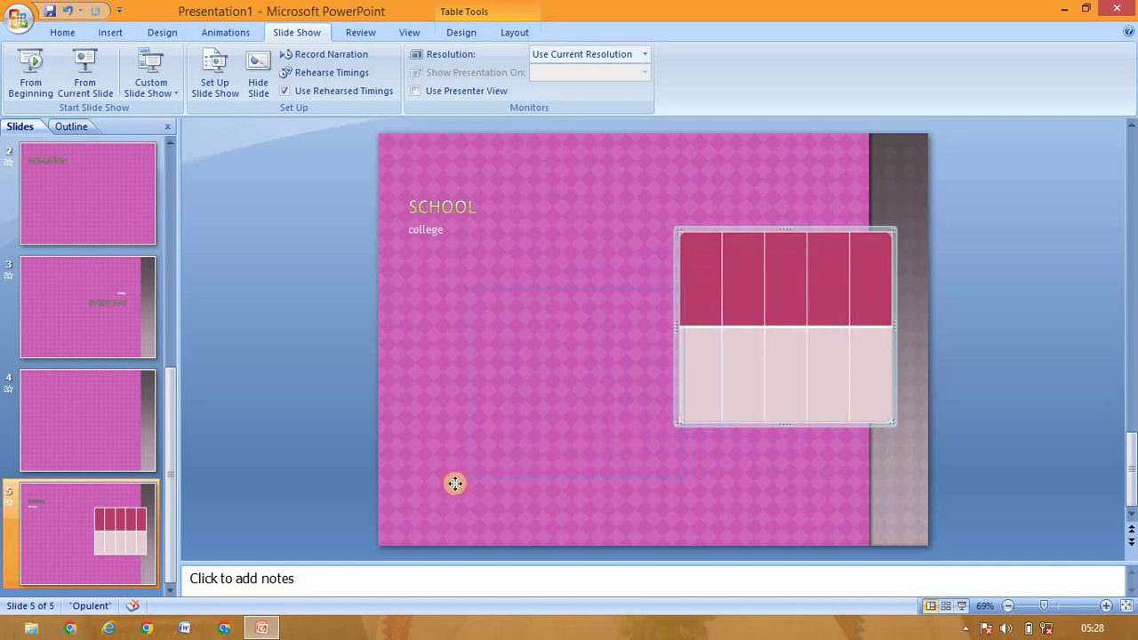
drag(563, 456, 454, 485)
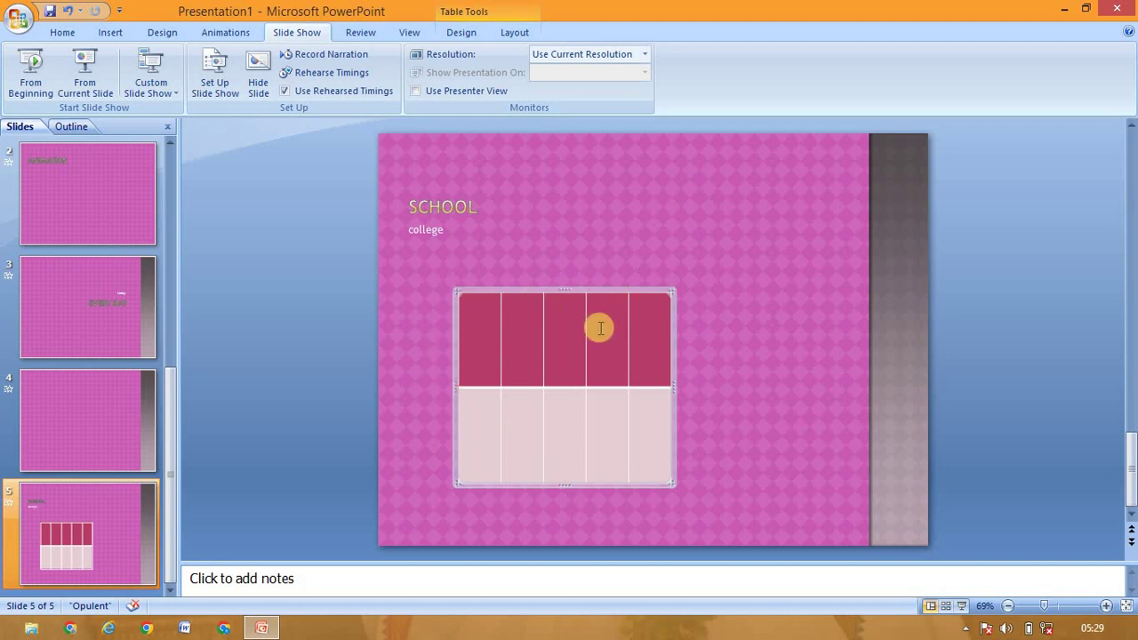
drag(667, 483, 650, 456)
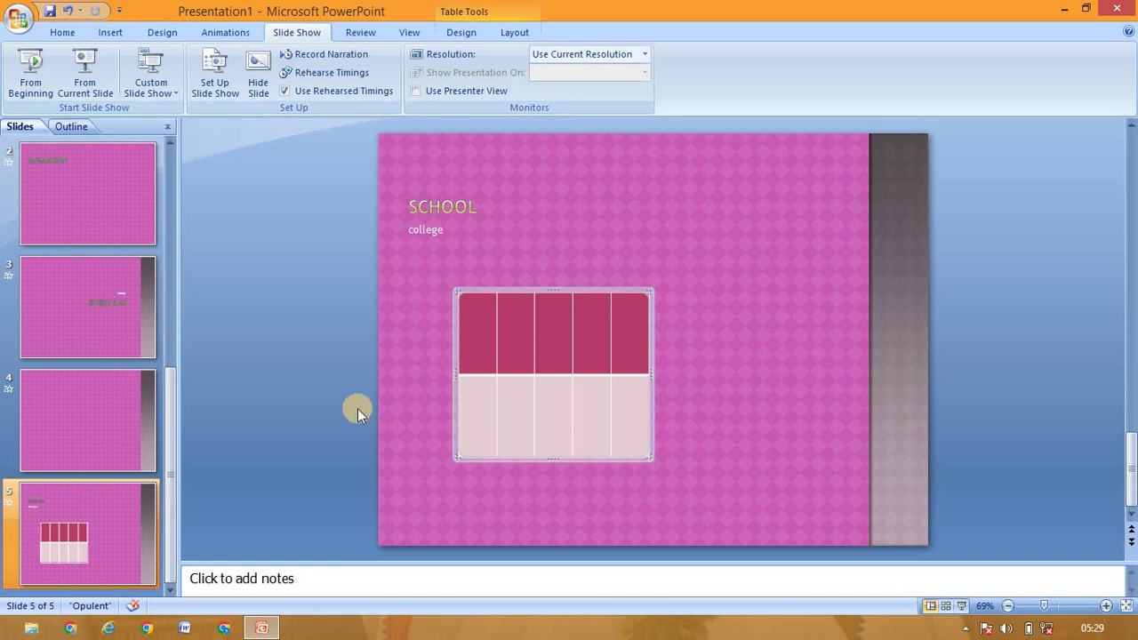
scroll(124, 267, up, 1)
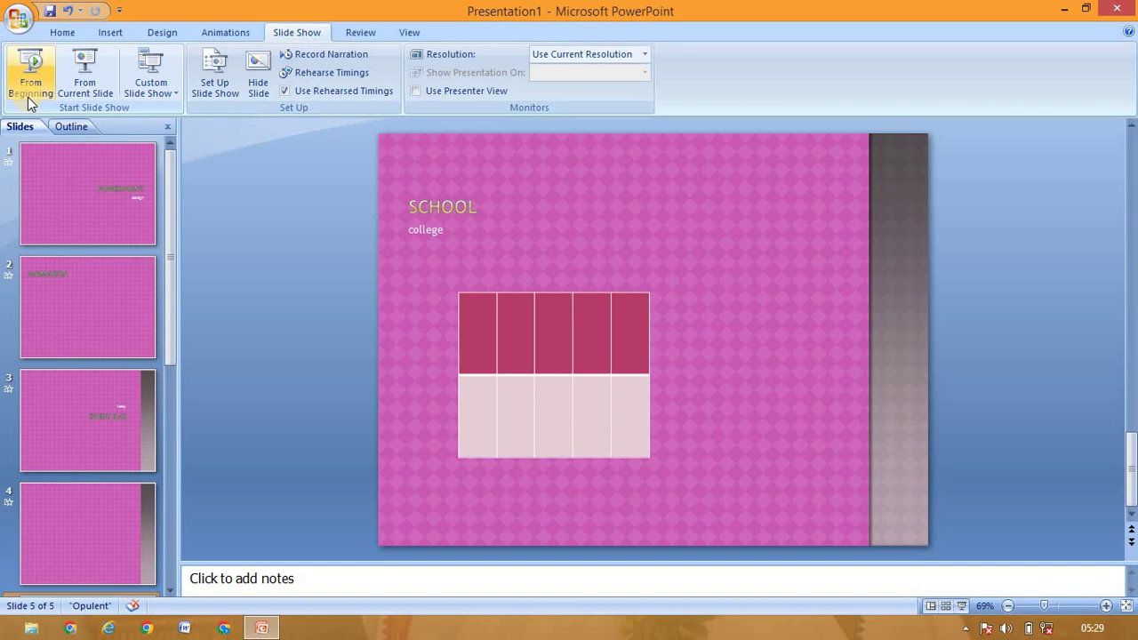
From slide 3, play the whole slide show from the beginning and exit at the end.
click(97, 432)
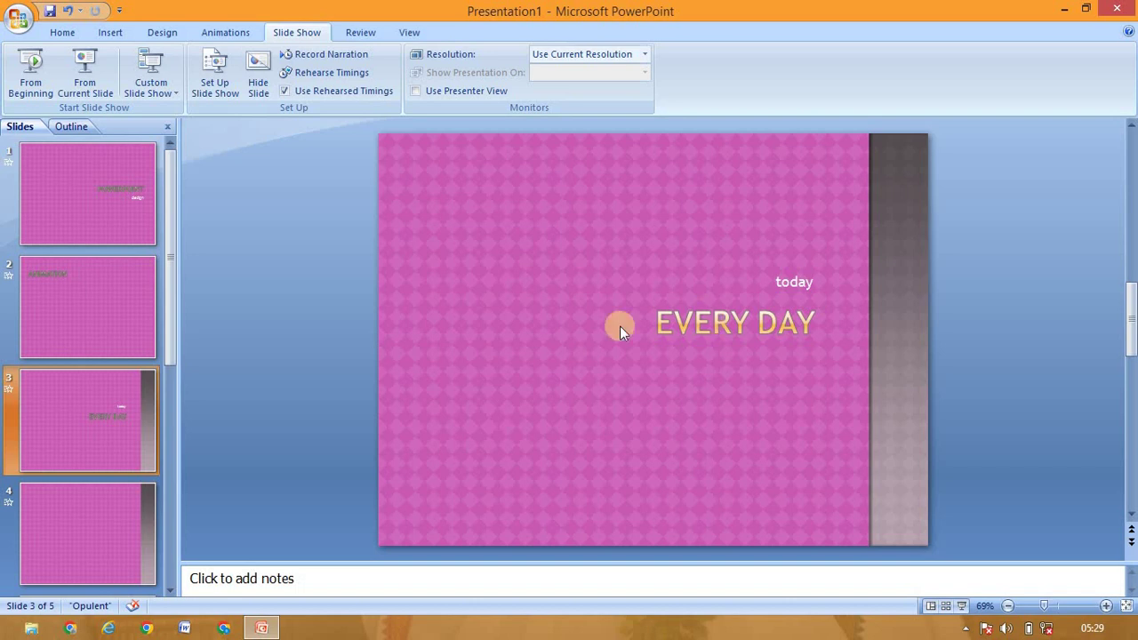
click(38, 80)
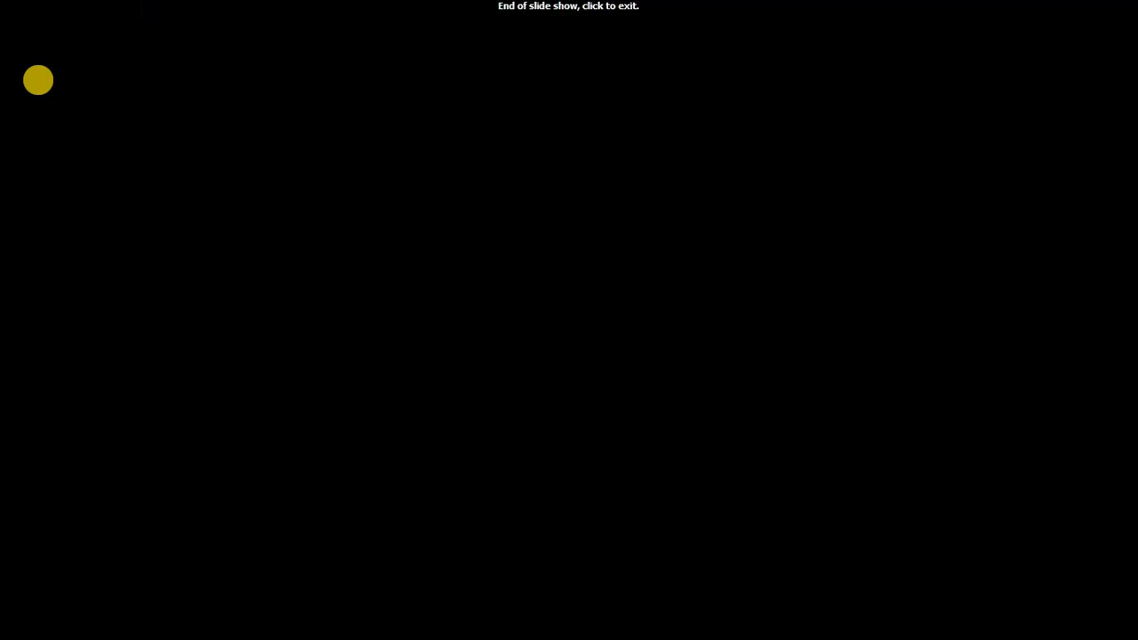
click(38, 80)
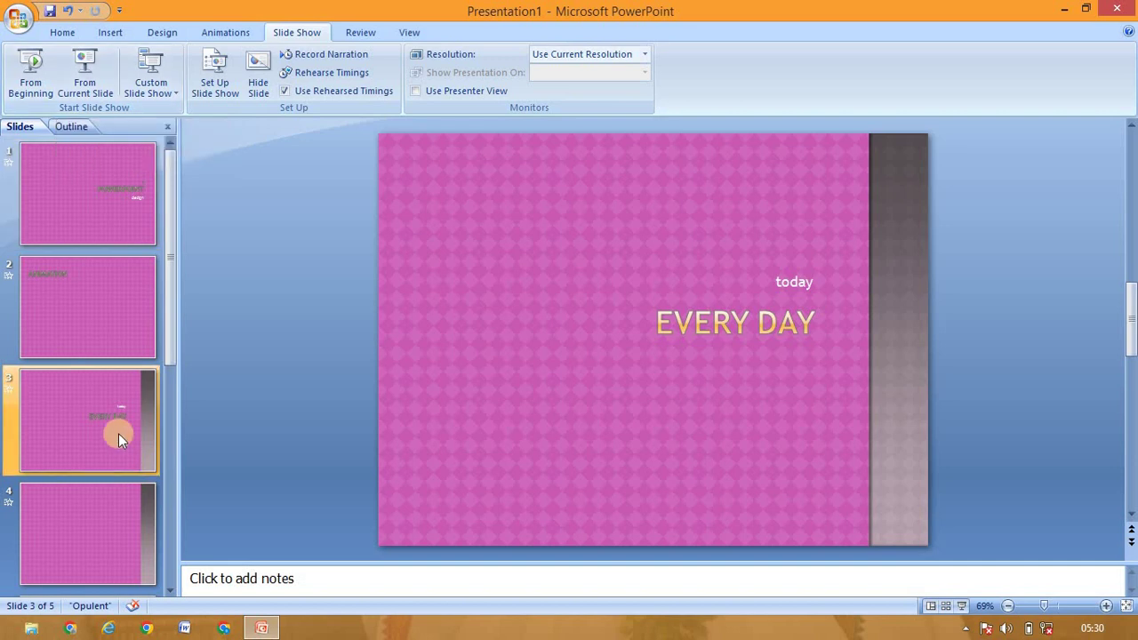
click(72, 63)
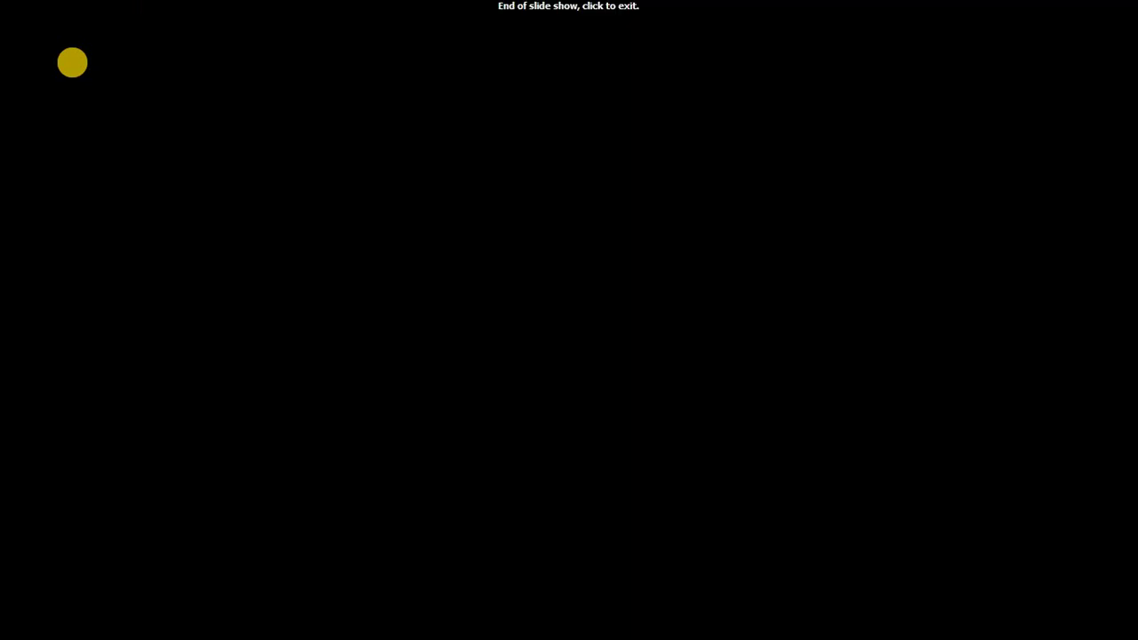
click(72, 62)
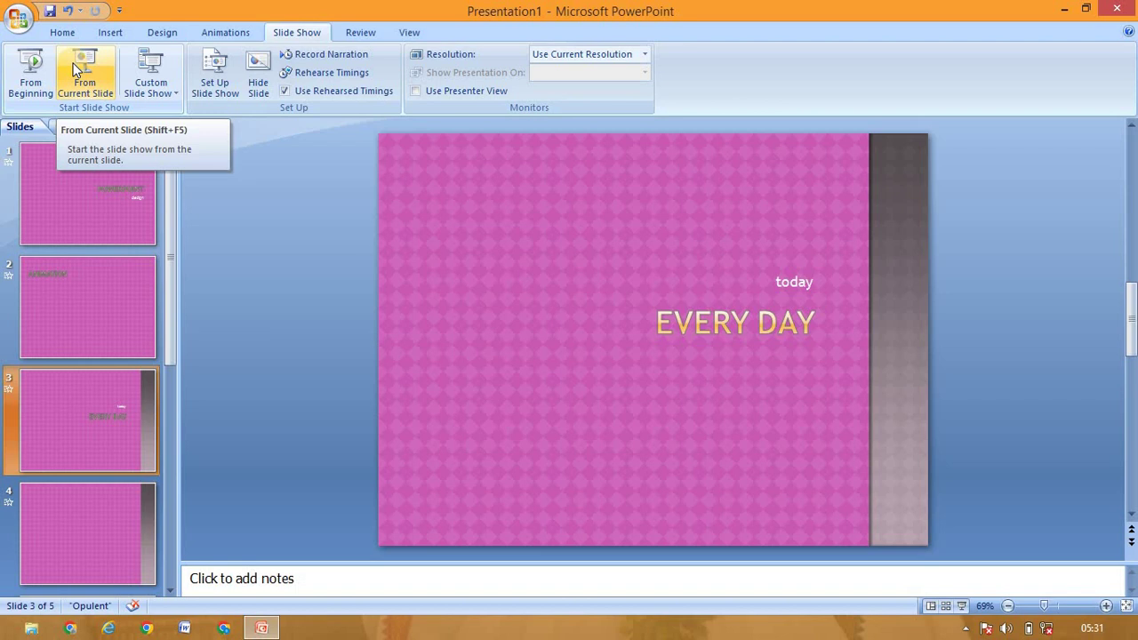
Bring up the Custom Shows list and start defining a new custom show.
click(154, 94)
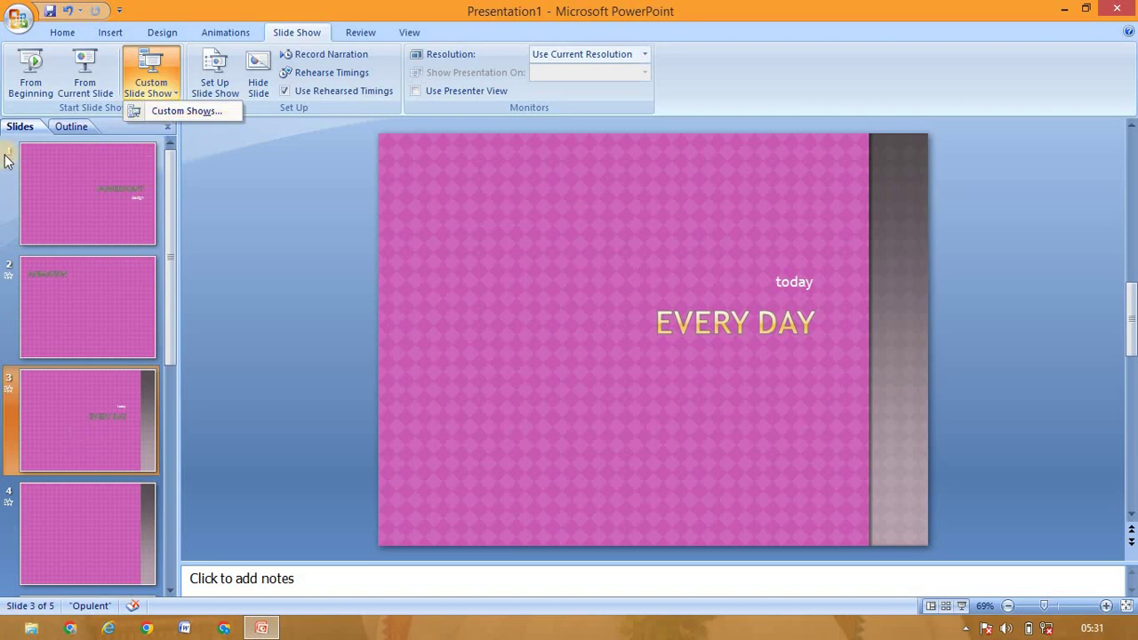
click(169, 562)
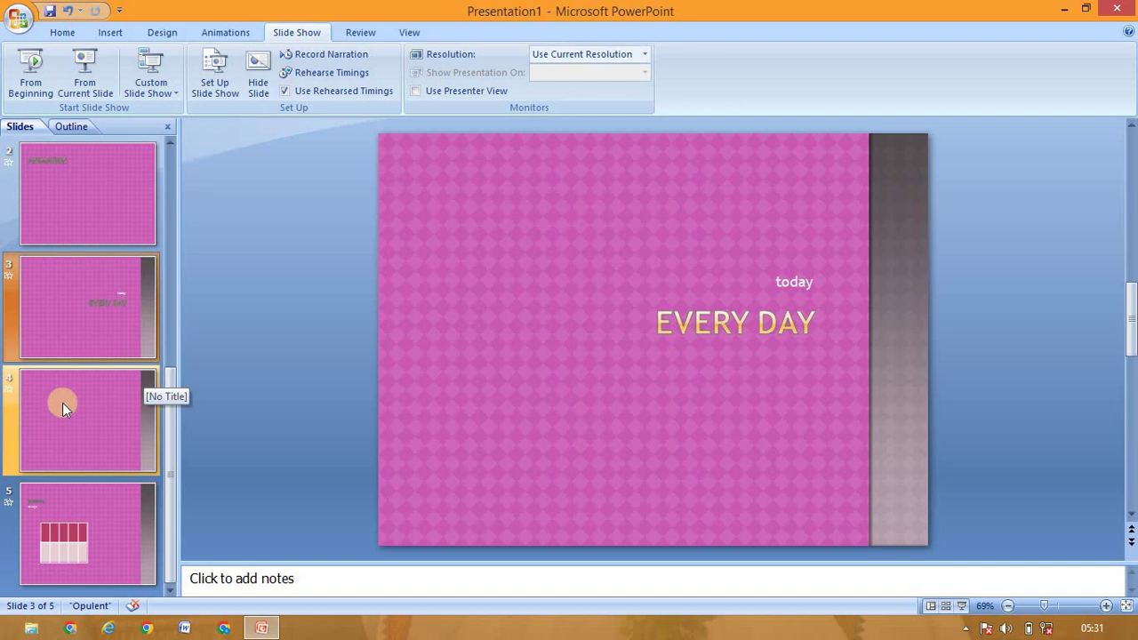
click(164, 97)
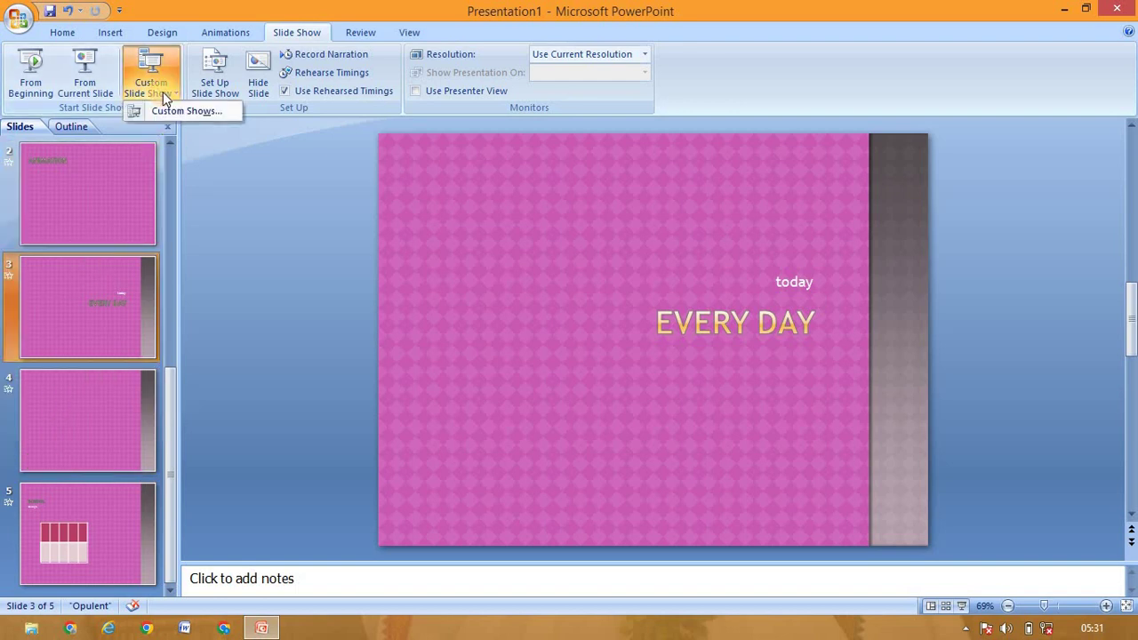
click(168, 113)
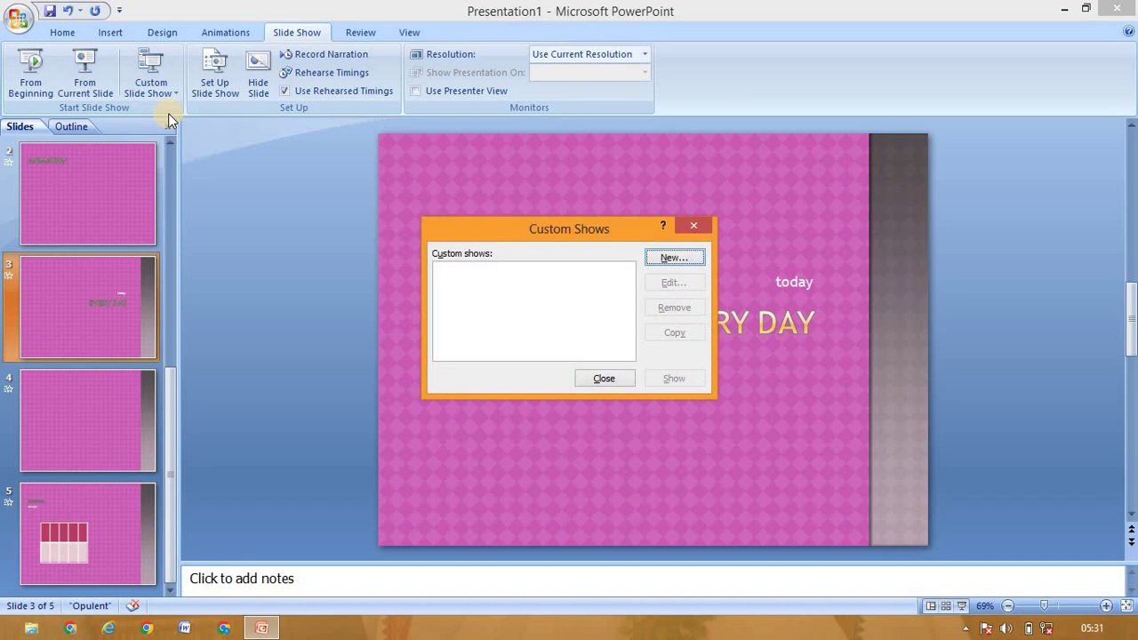
click(674, 258)
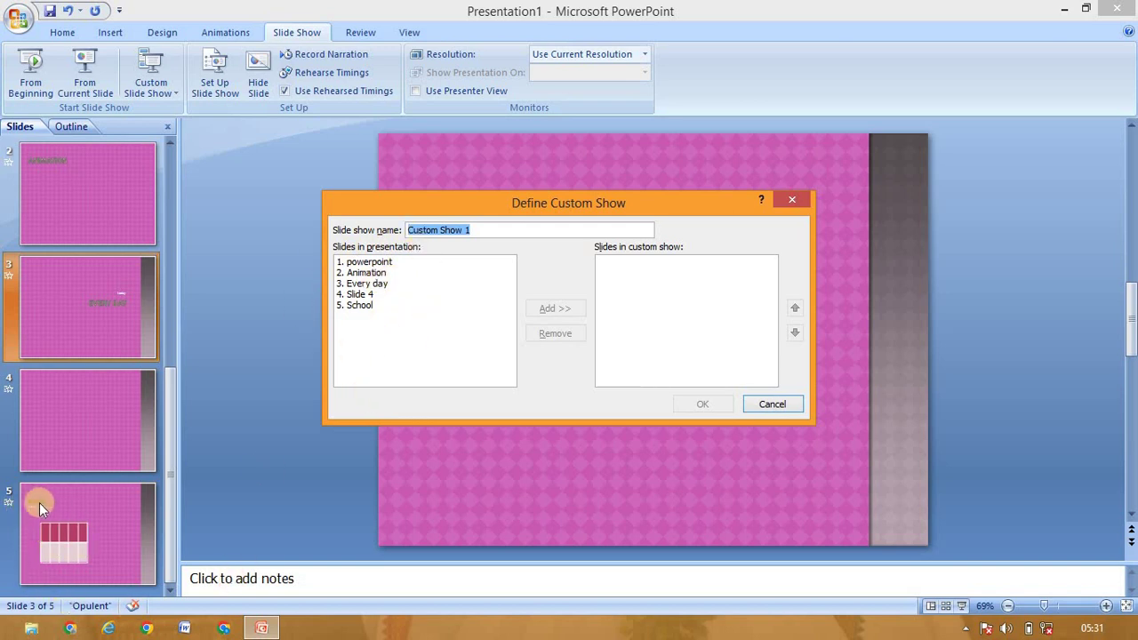
Add School, Every day and powerpoint to Custom Show 1 in order and save it.
click(358, 306)
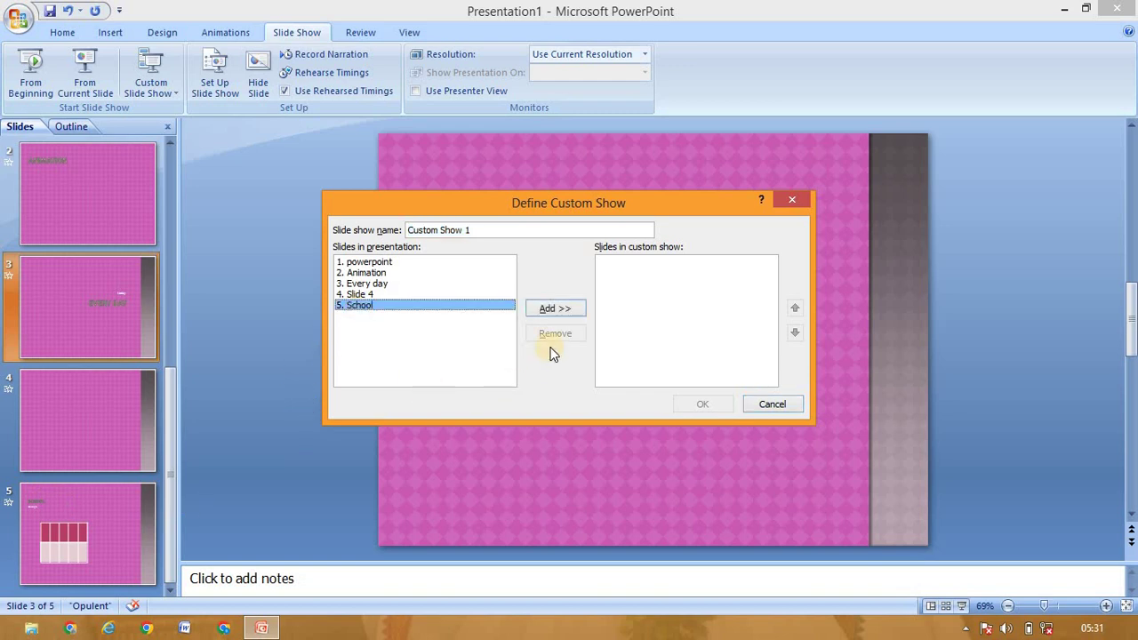
click(556, 308)
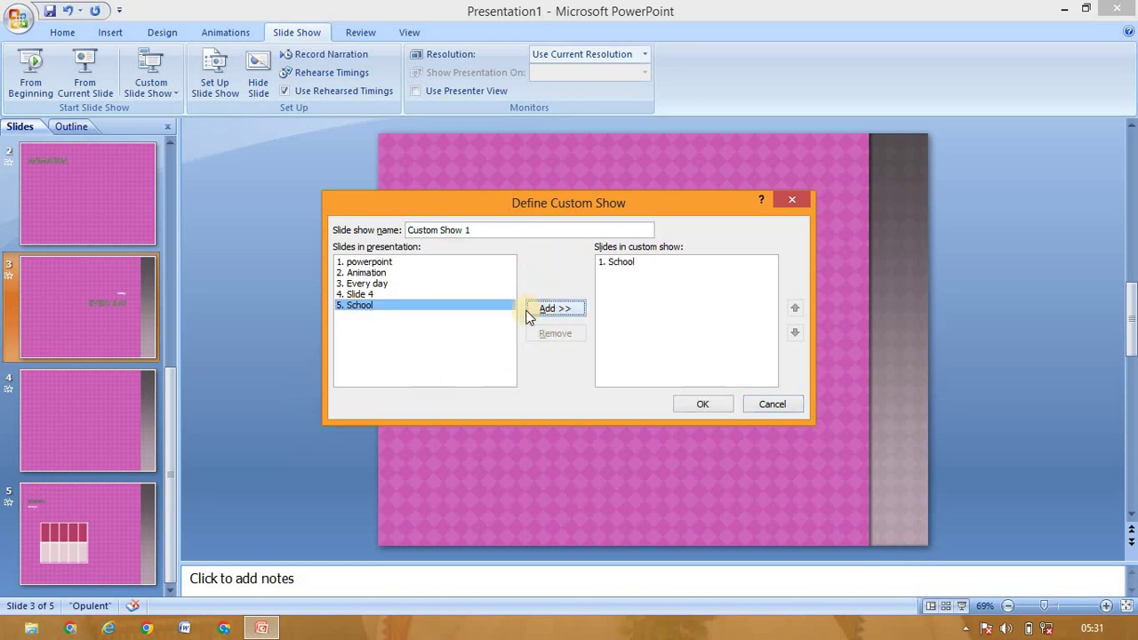
click(375, 284)
click(546, 311)
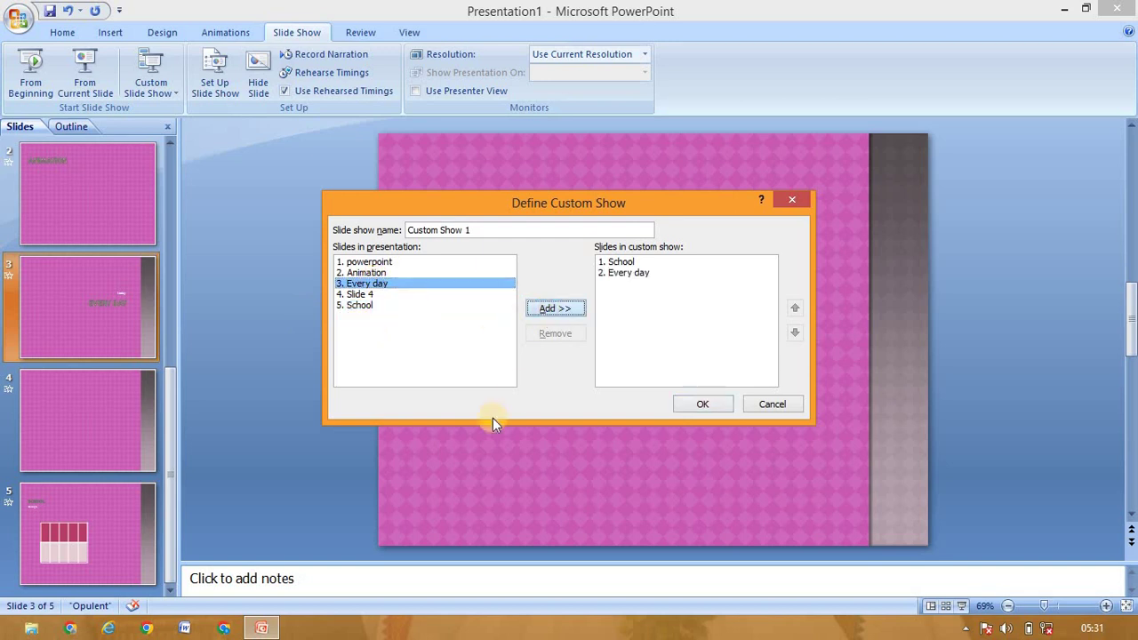
click(368, 261)
click(549, 312)
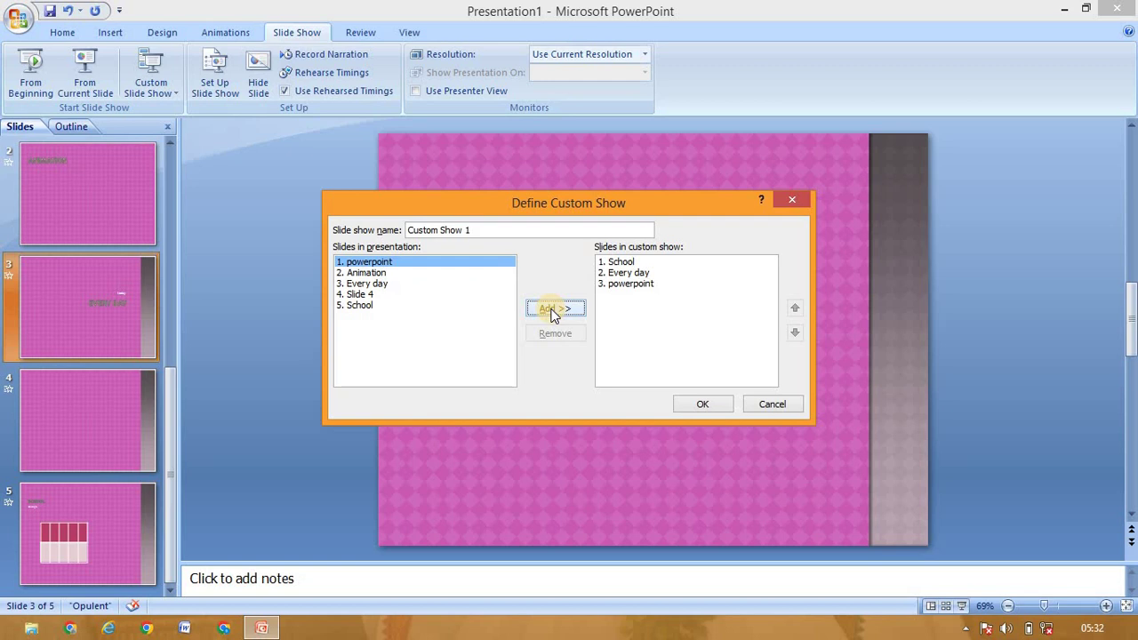
click(696, 402)
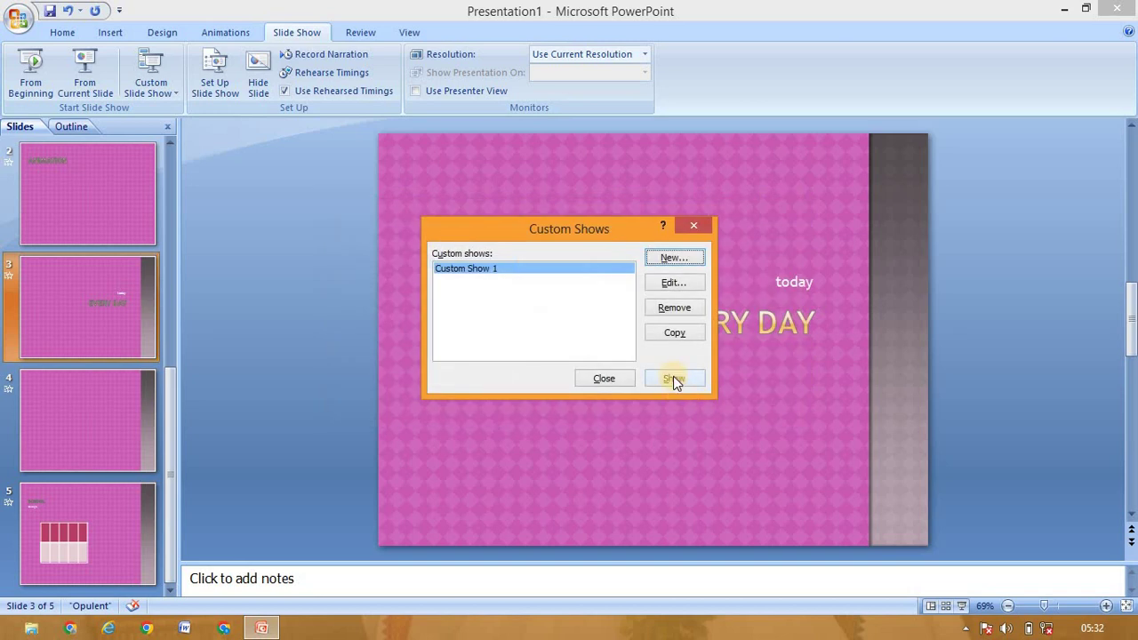
click(598, 379)
Play Custom Show 1 through to the POWERPOINT design slide, then exit the show.
click(159, 91)
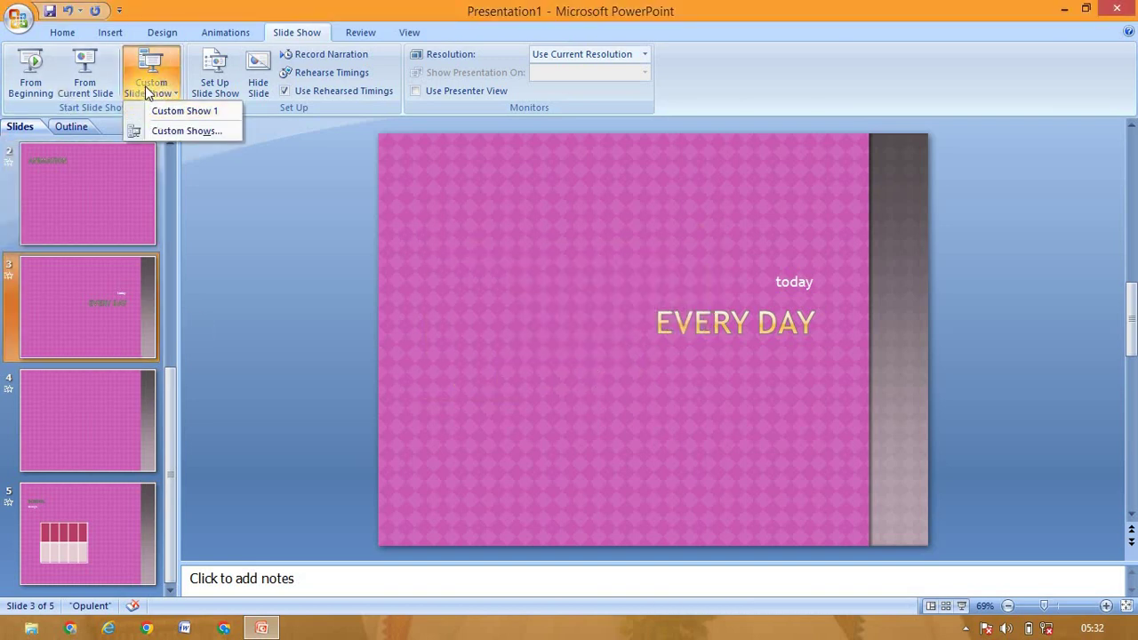
click(198, 112)
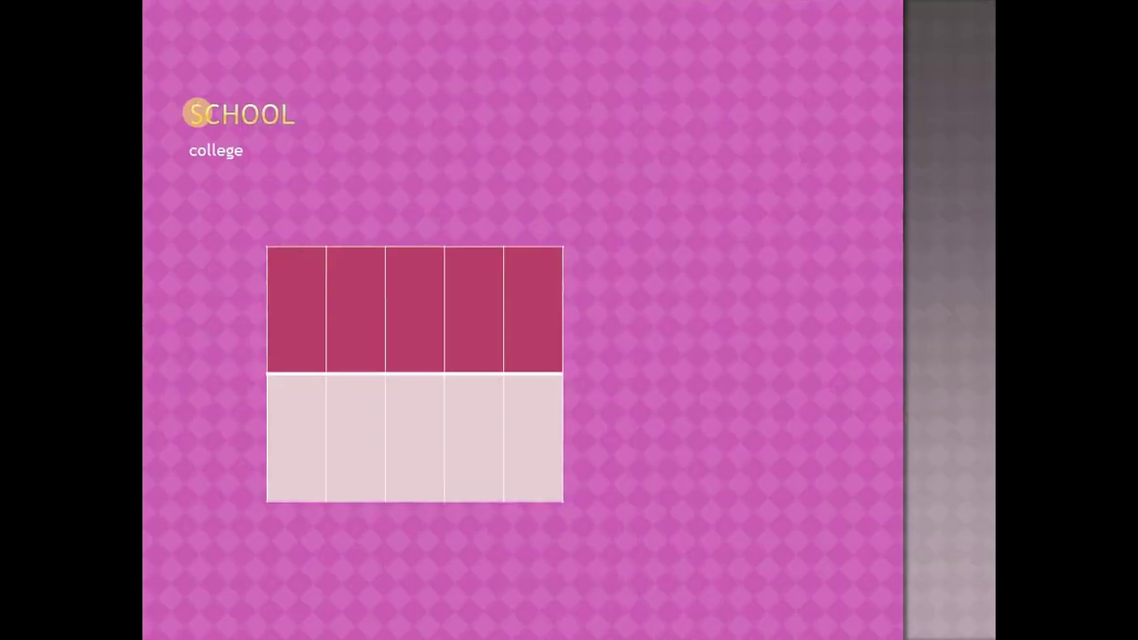
click(197, 112)
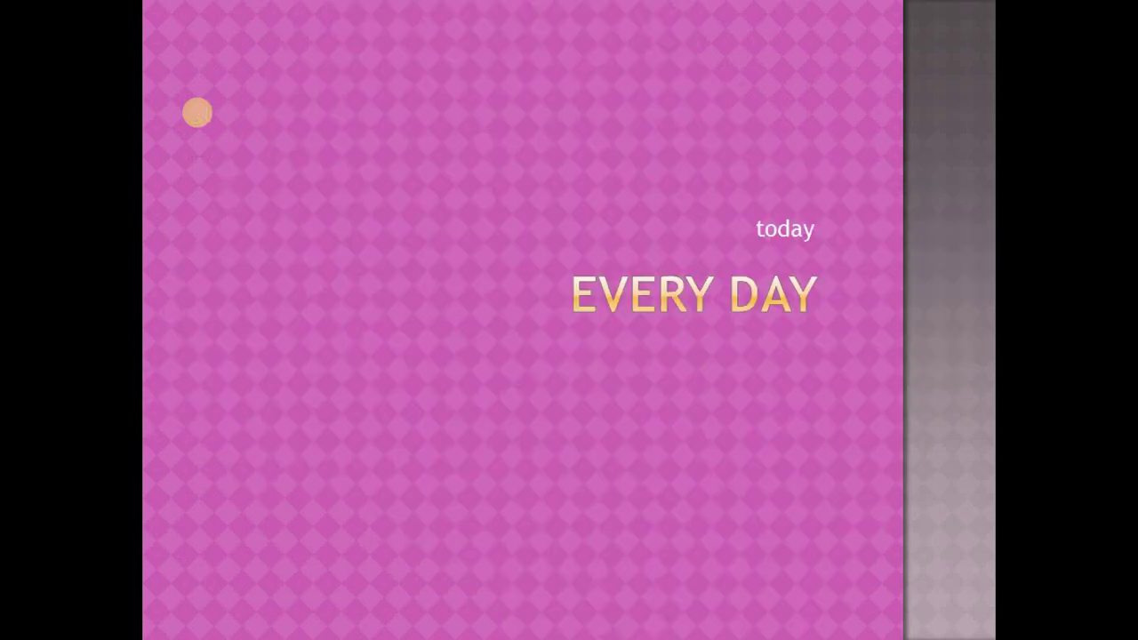
click(197, 112)
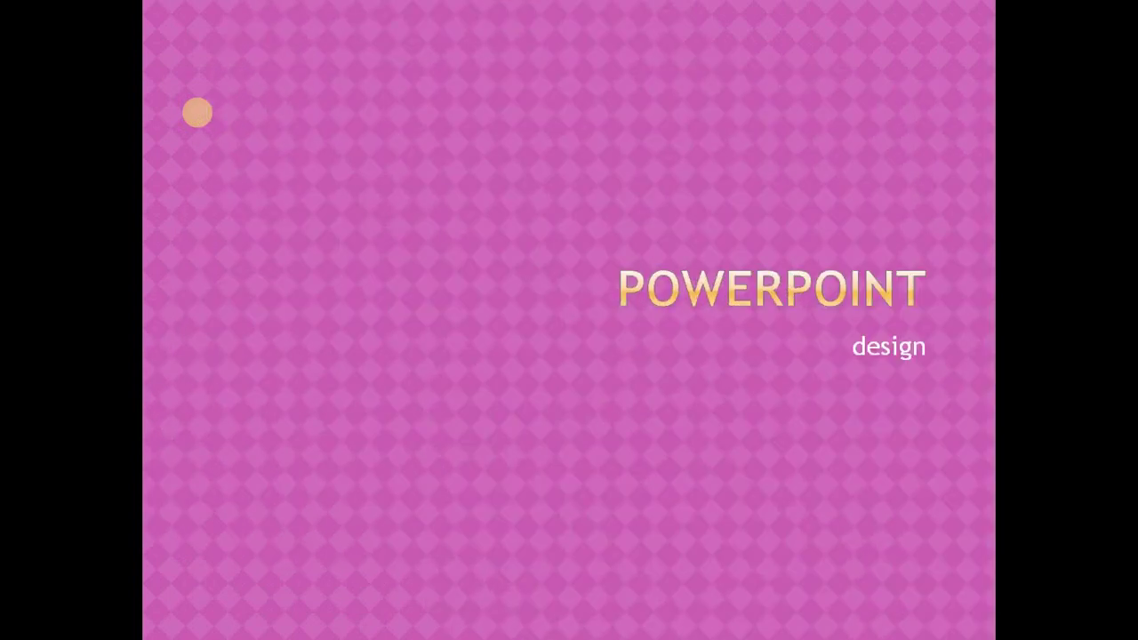
click(198, 112)
click(197, 112)
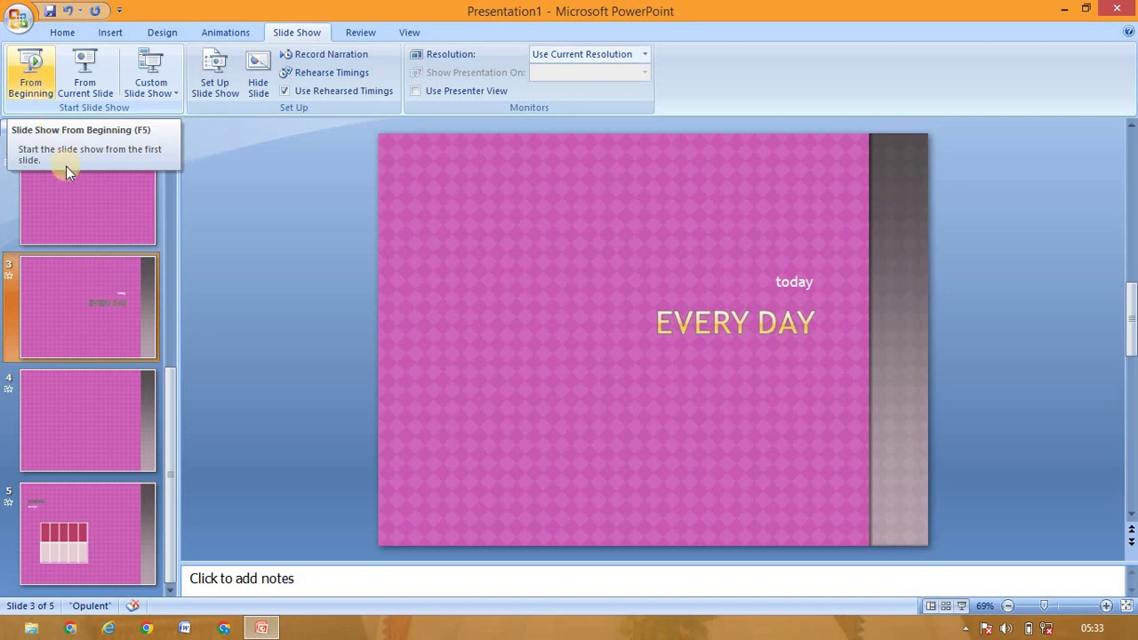
click(223, 91)
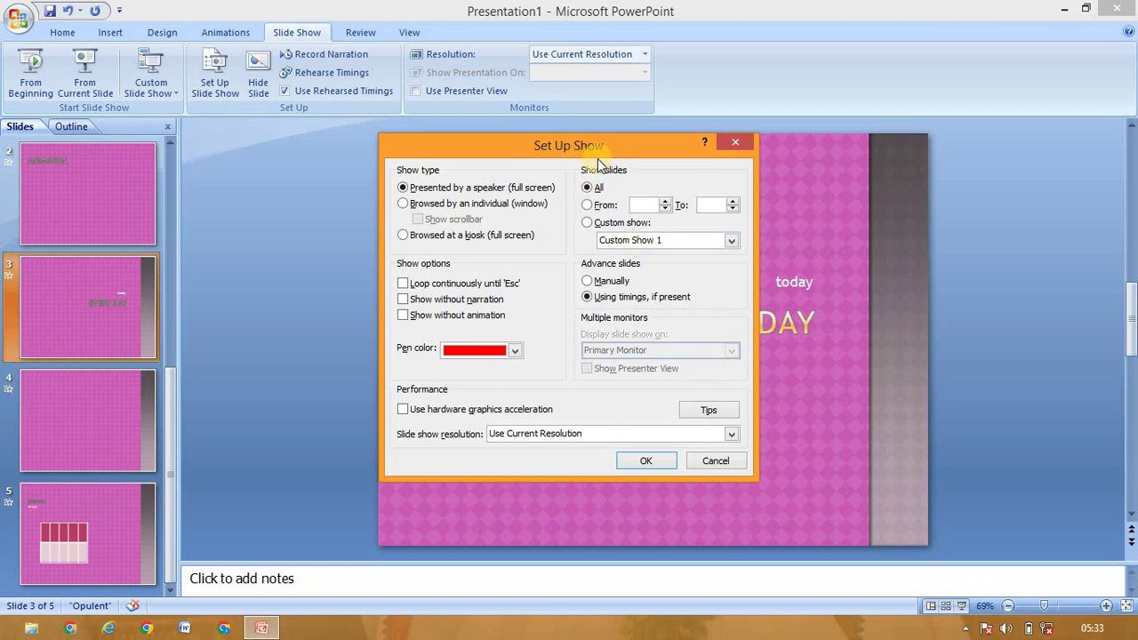
click(587, 206)
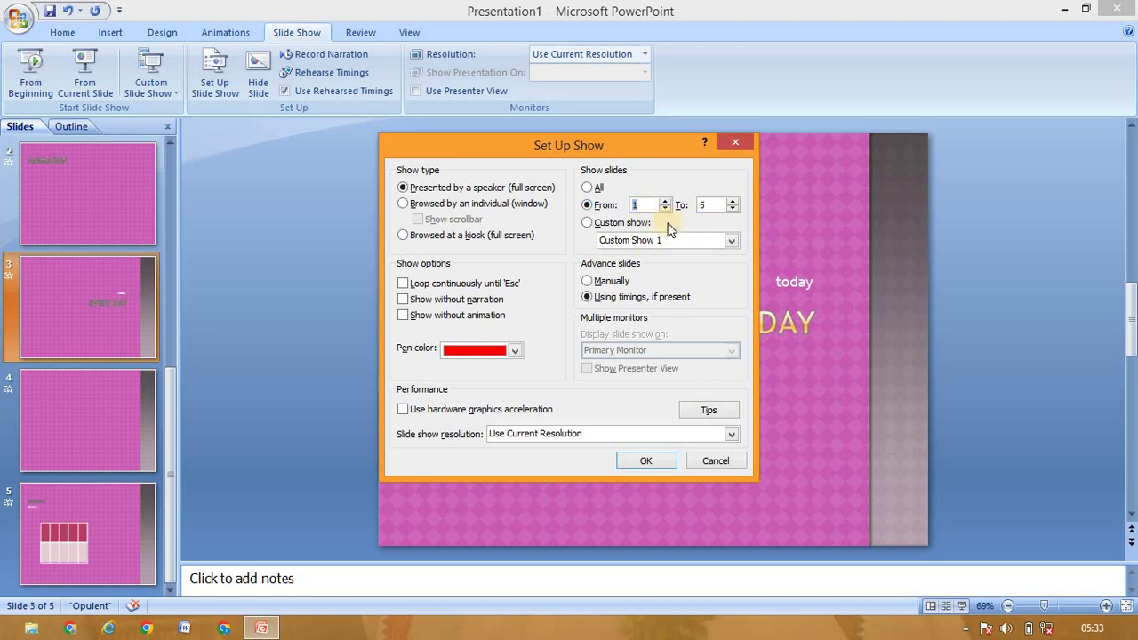
click(587, 223)
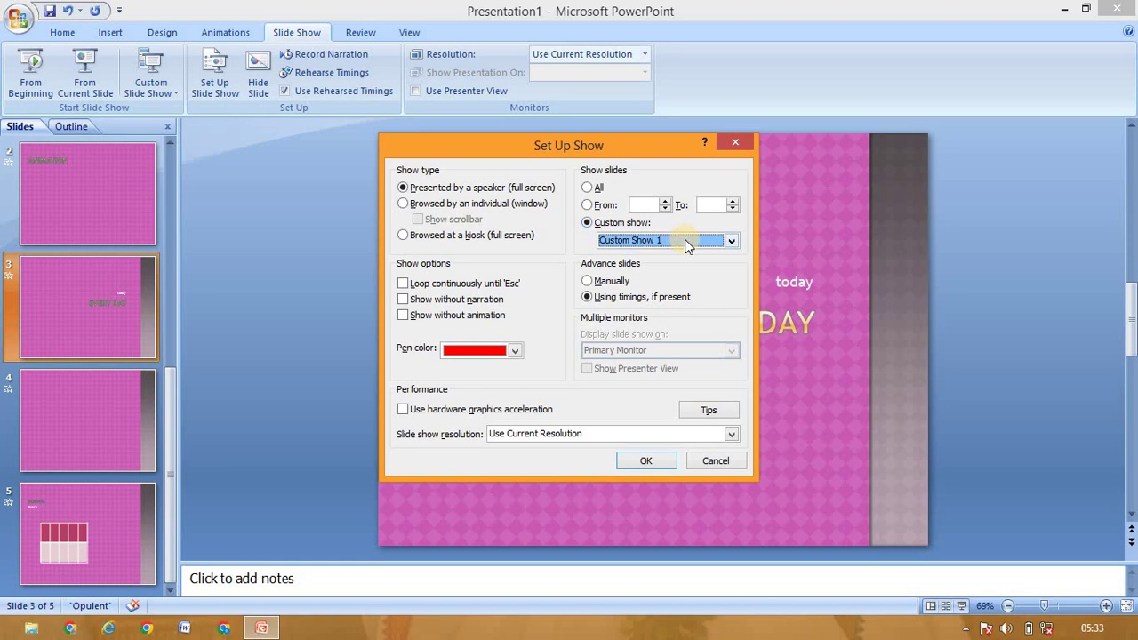
click(587, 188)
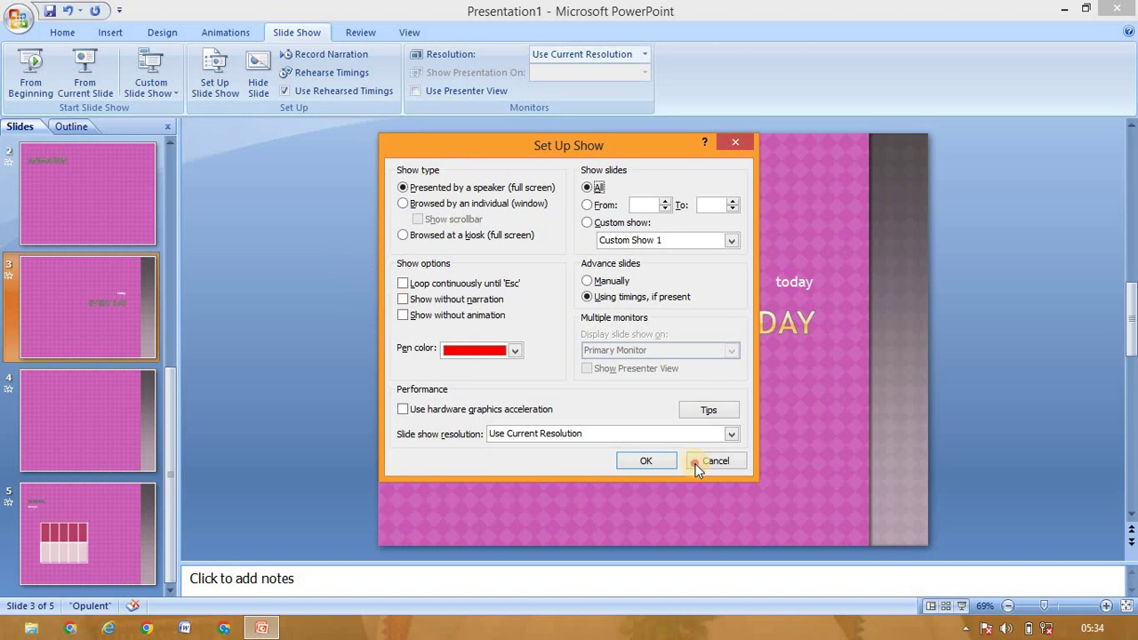
key(Escape)
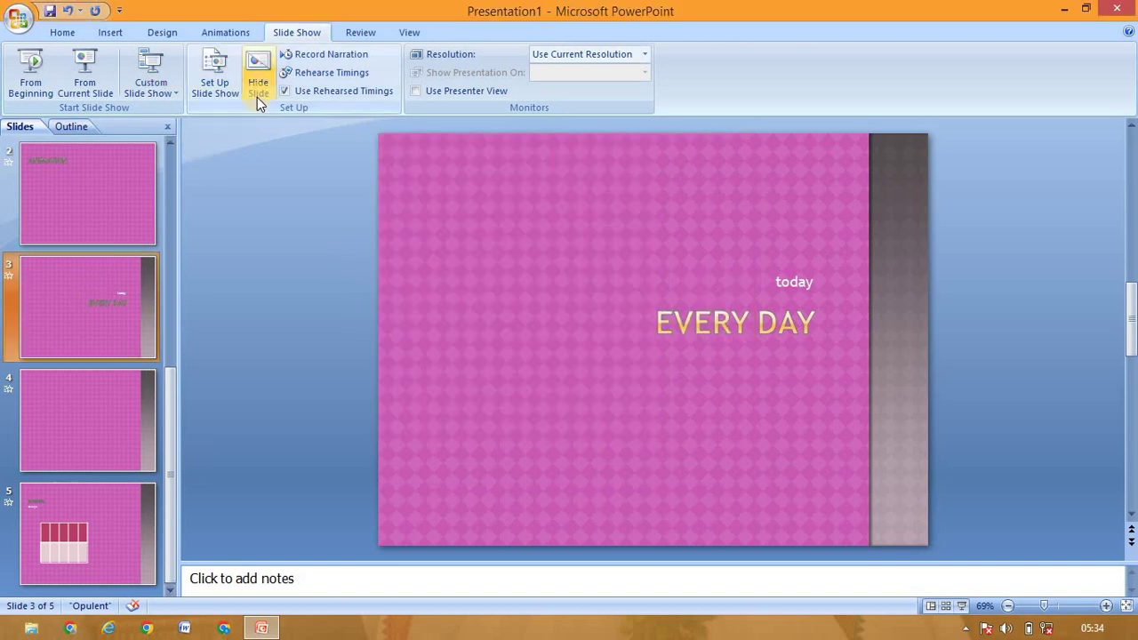
Hide the EVERY DAY slide, select slide 2, and start the show from the beginning.
scroll(92, 314, up, 1)
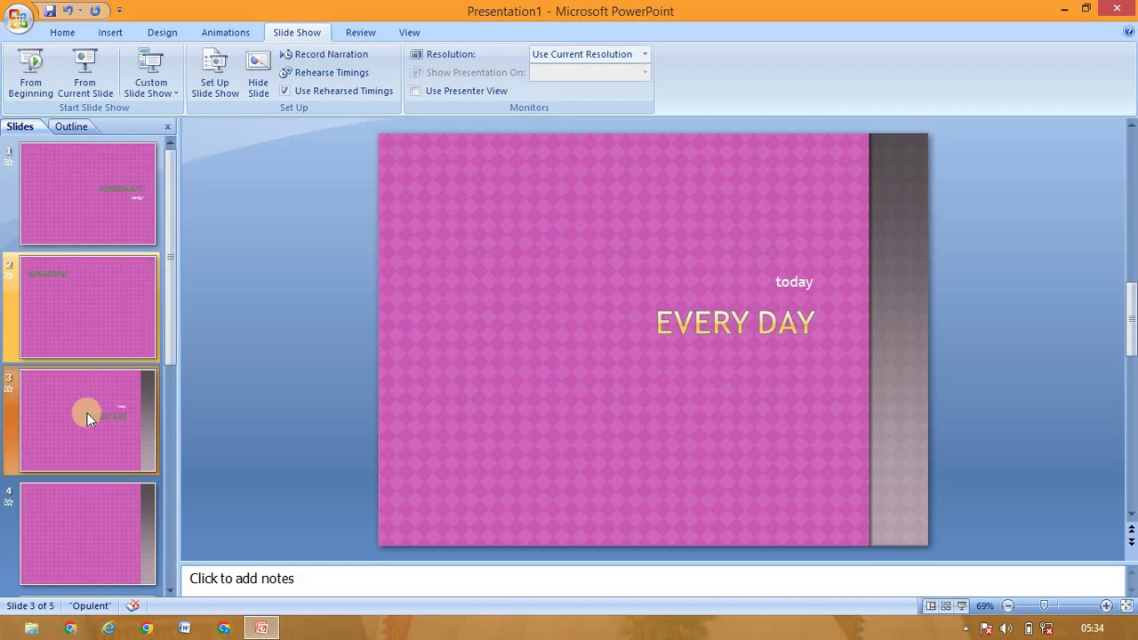
click(258, 75)
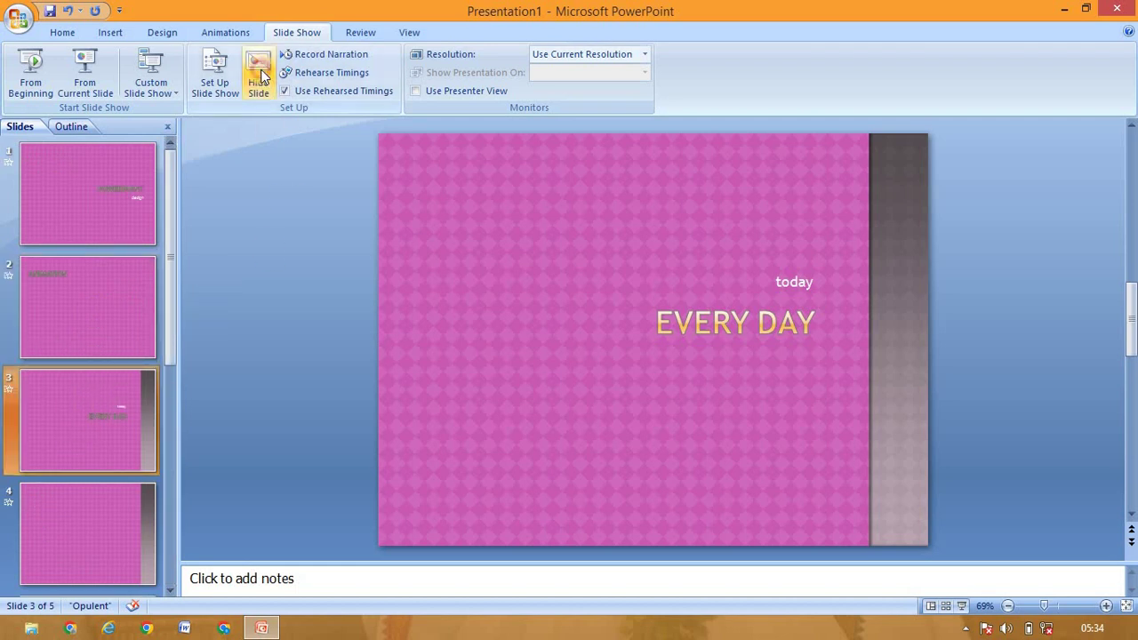
click(141, 293)
click(215, 532)
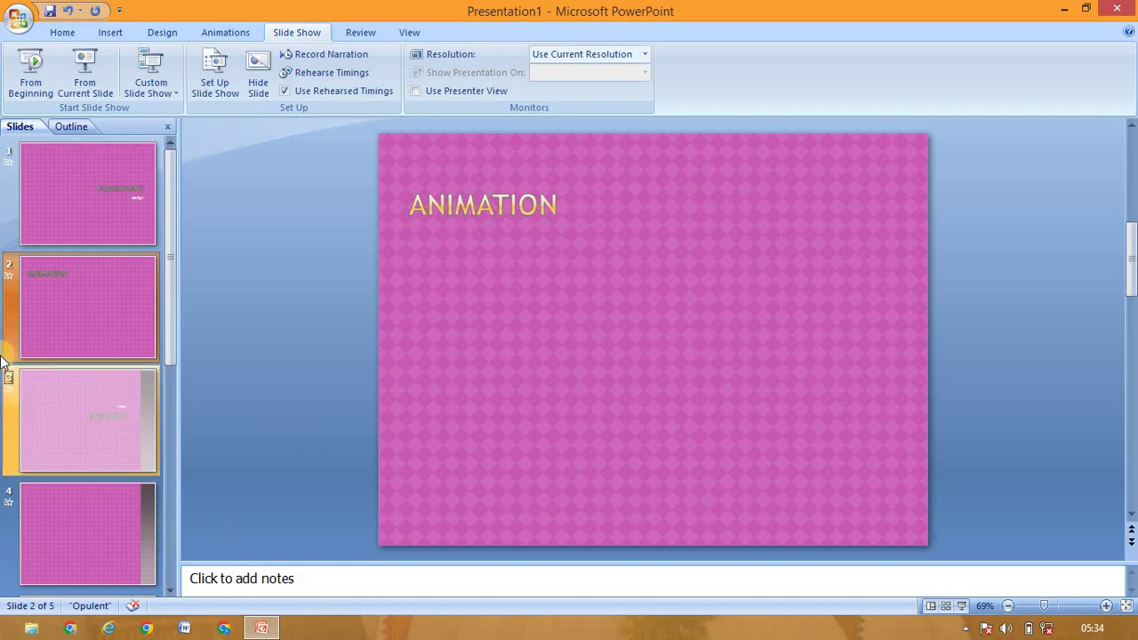
click(38, 84)
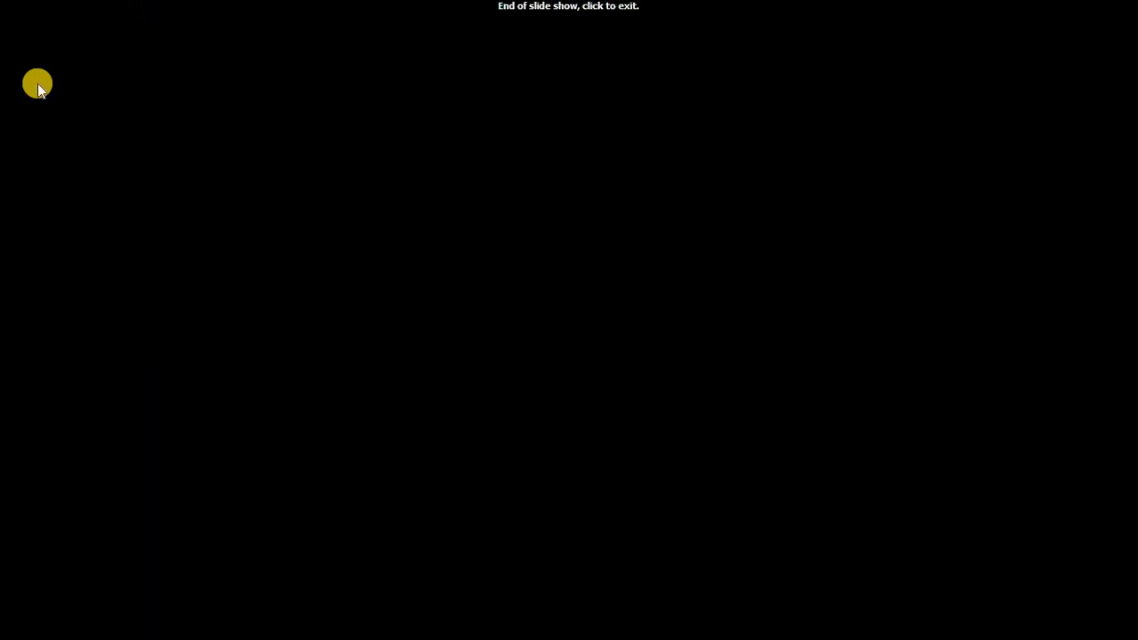
Exit the show, unhide the EVERY DAY slide, and start a fresh show from the beginning.
click(37, 84)
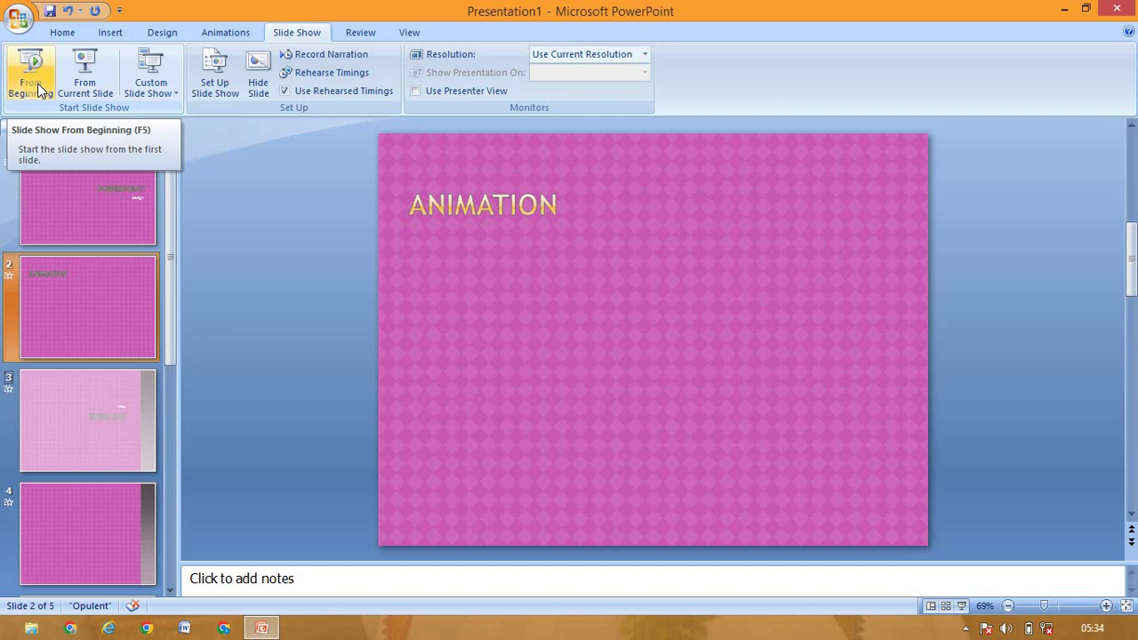
click(47, 415)
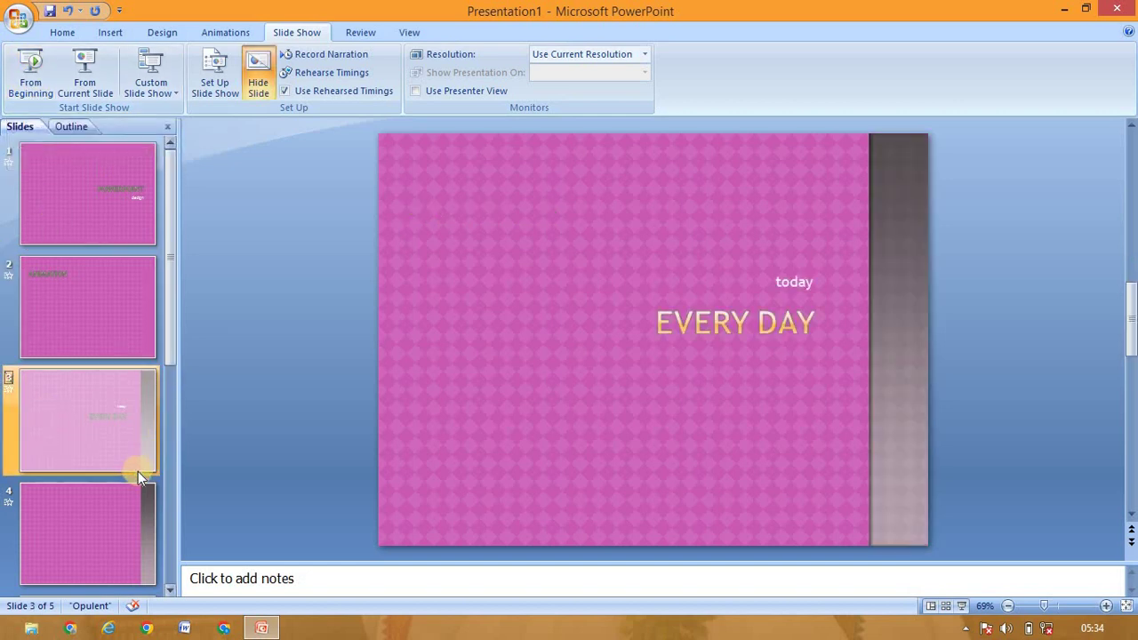
click(260, 82)
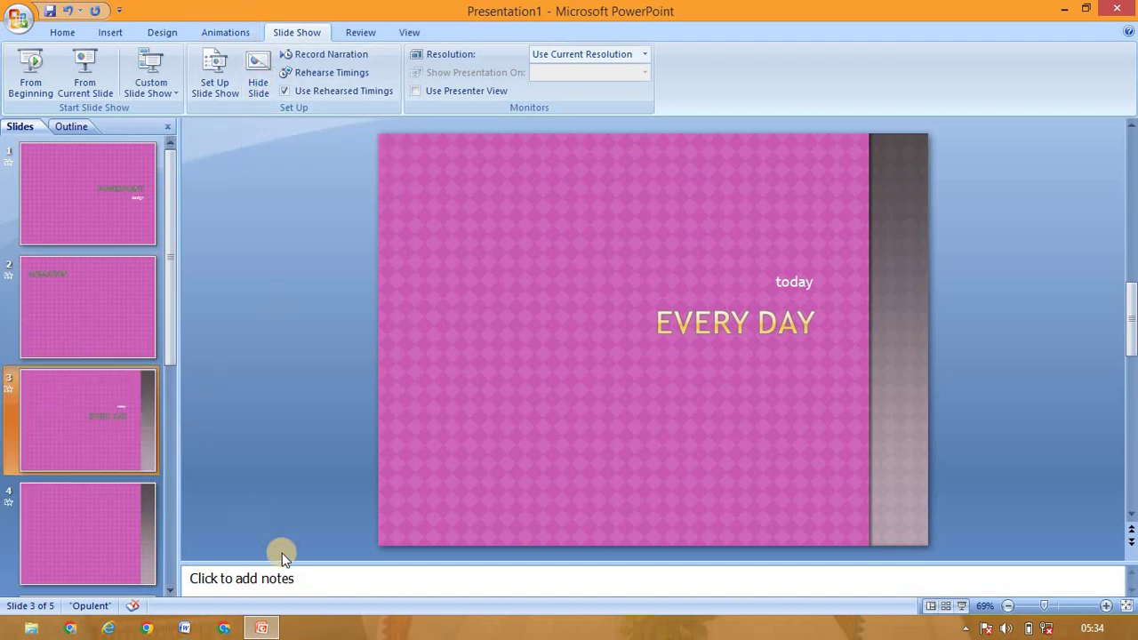
click(22, 71)
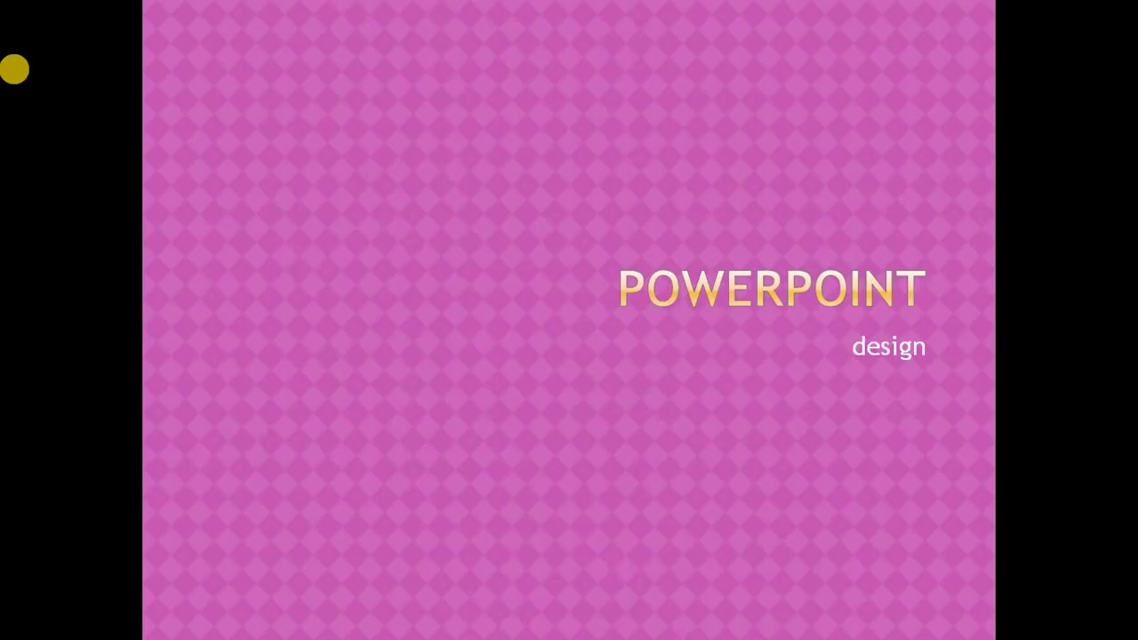
Advance through ANIMATION, EVERY DAY, the blank slide and SCHOOL, then exit the show.
click(14, 70)
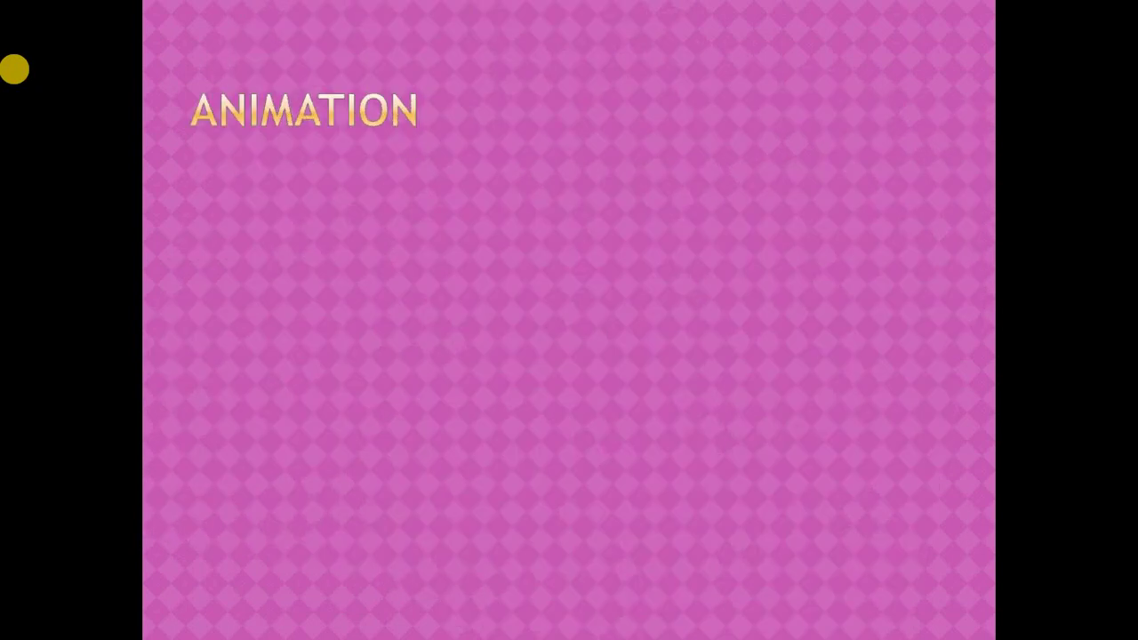
click(15, 70)
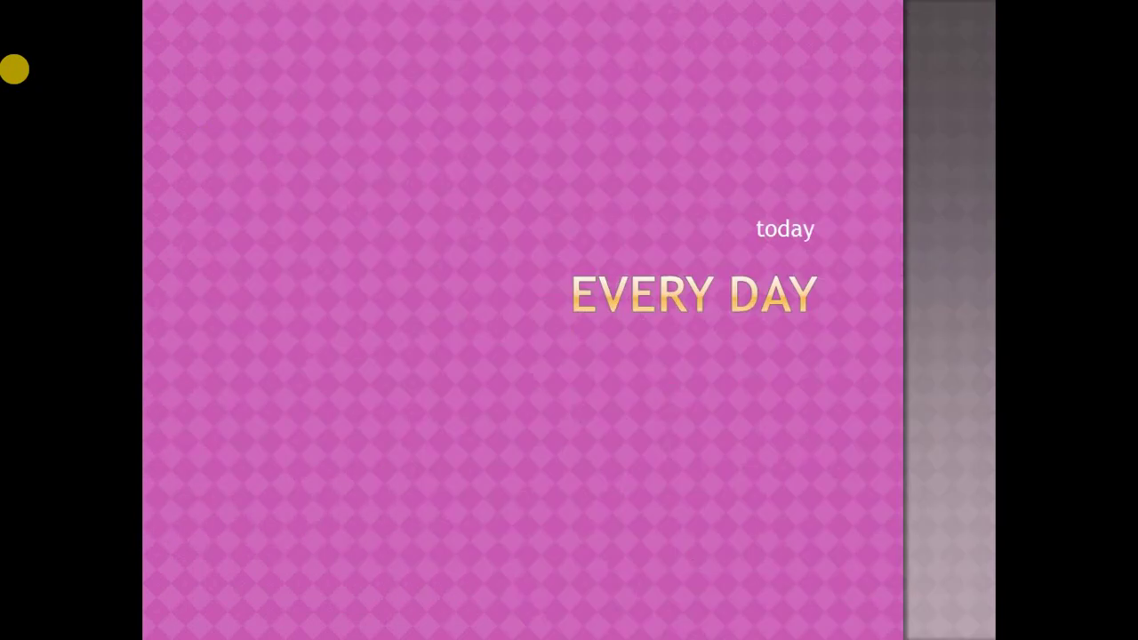
click(14, 70)
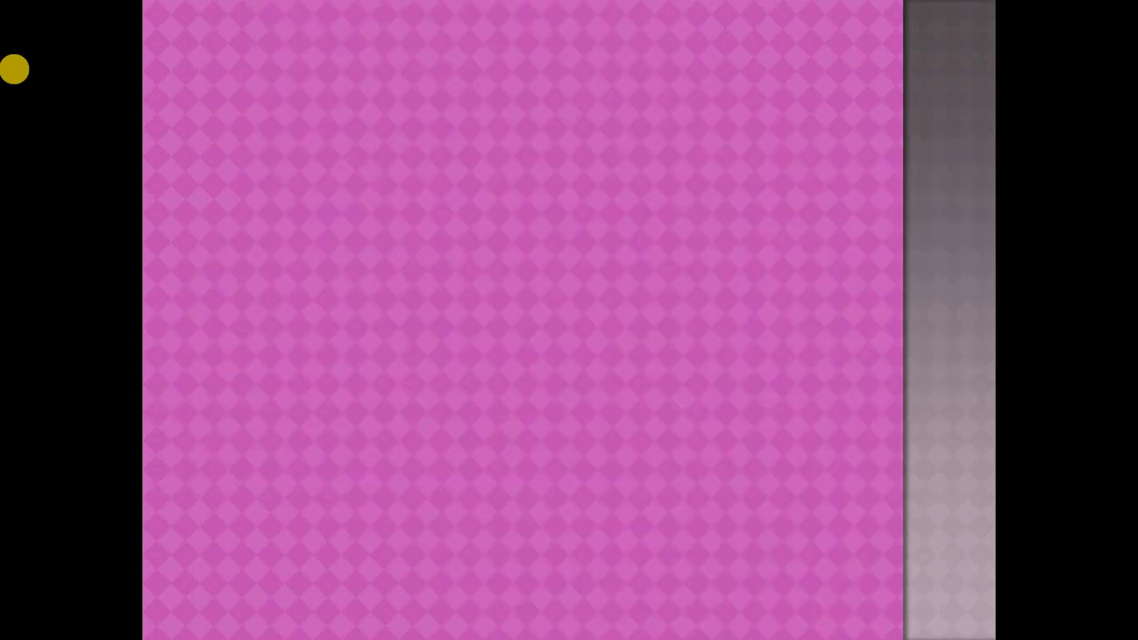
click(14, 69)
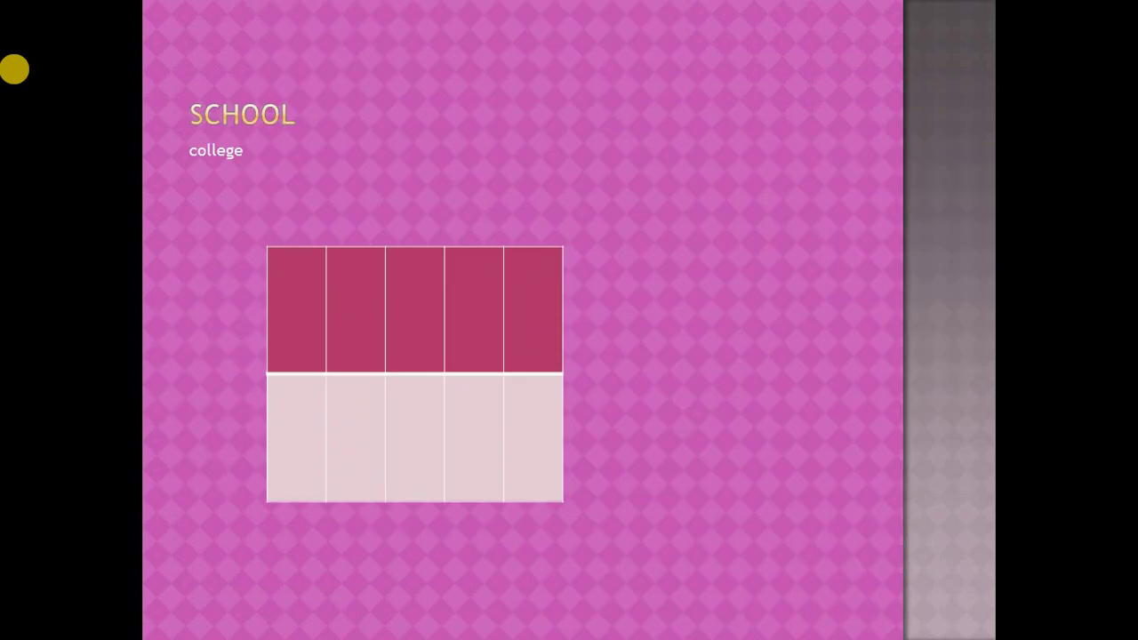
click(15, 69)
click(14, 71)
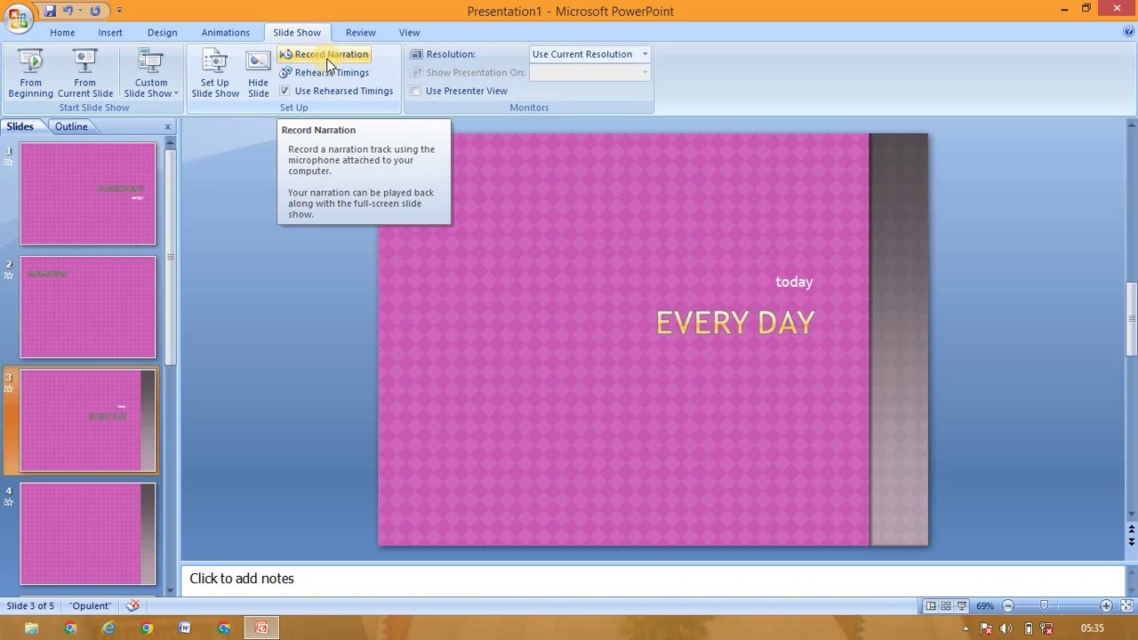
Select the ANIMATION slide and check its Drum Roll, slow, after-00:02 transition settings.
click(82, 227)
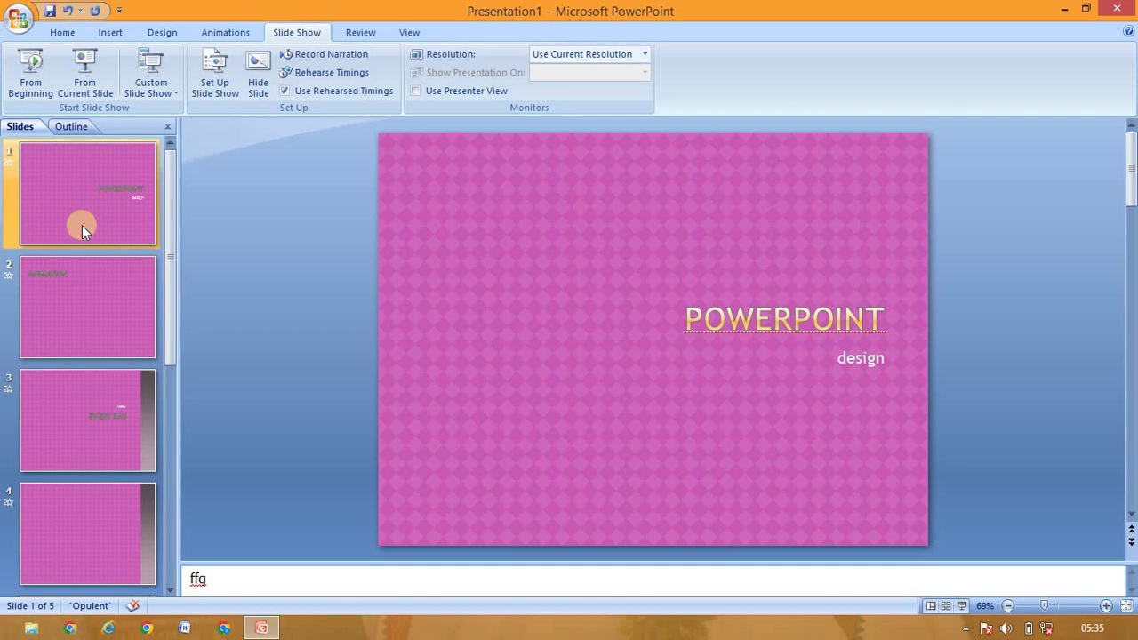
click(84, 289)
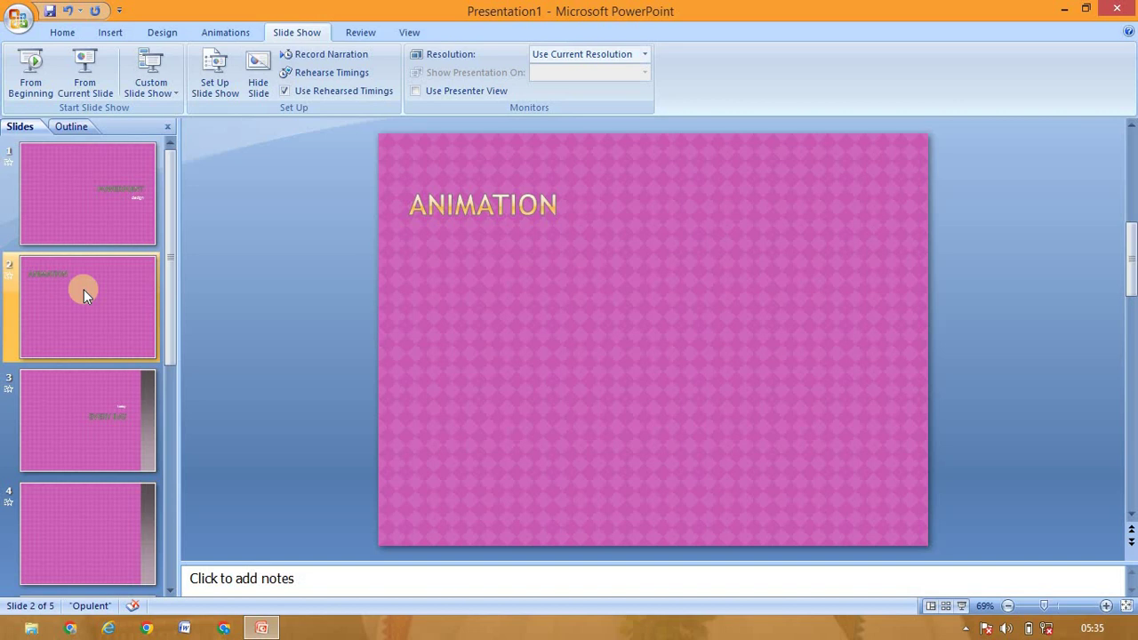
click(238, 32)
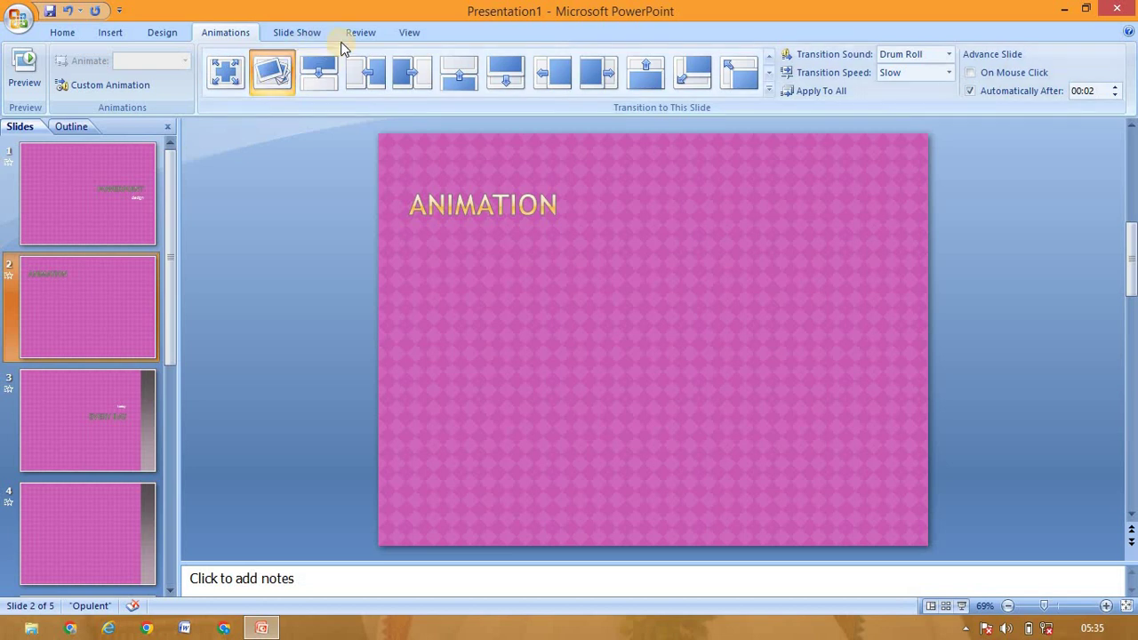
click(310, 47)
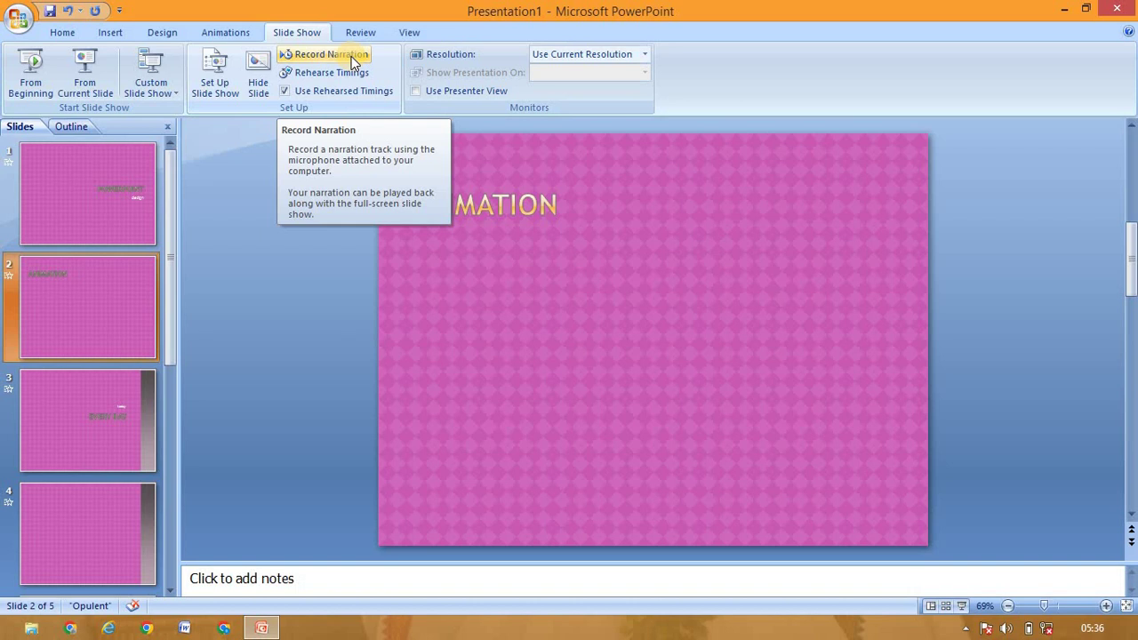
Accept the Record Narration settings and begin recording narration from the first slide.
click(351, 56)
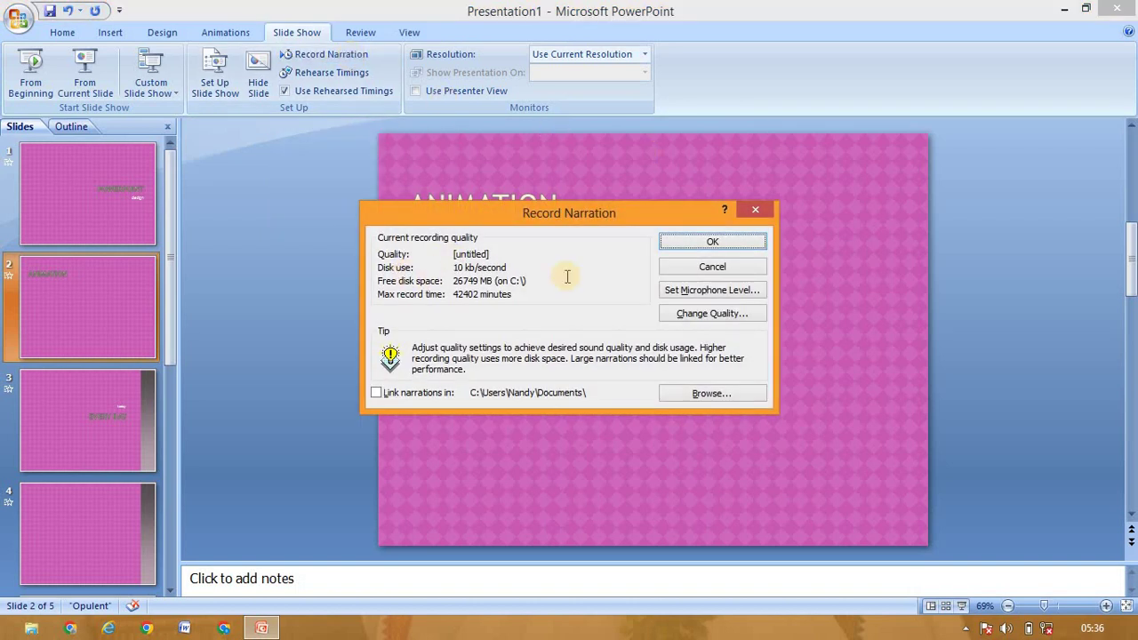
click(720, 244)
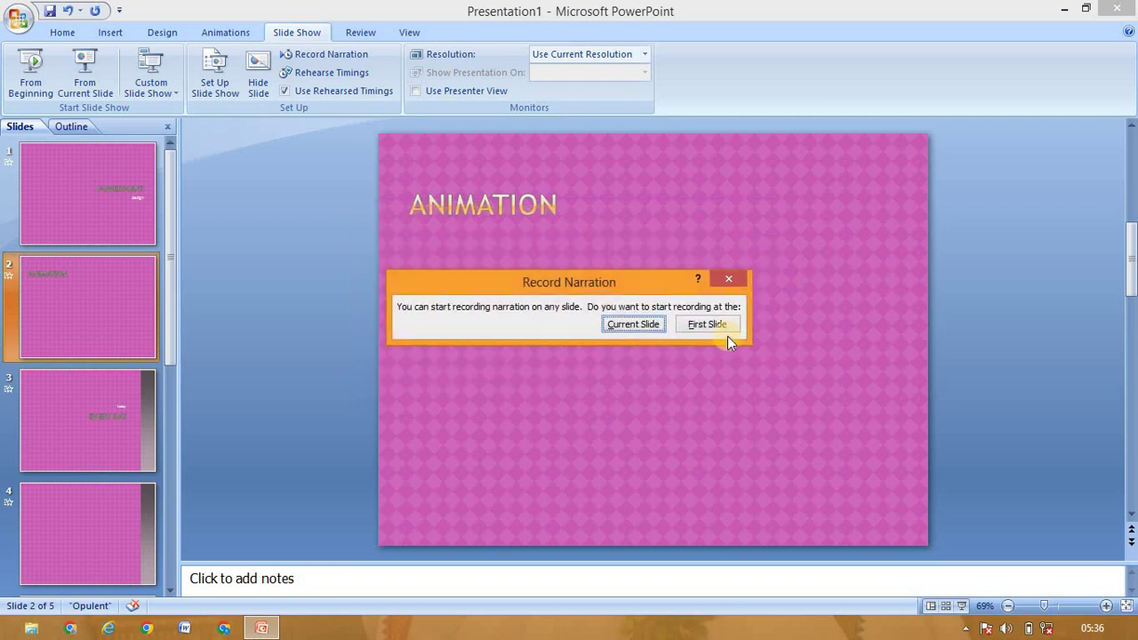
click(611, 327)
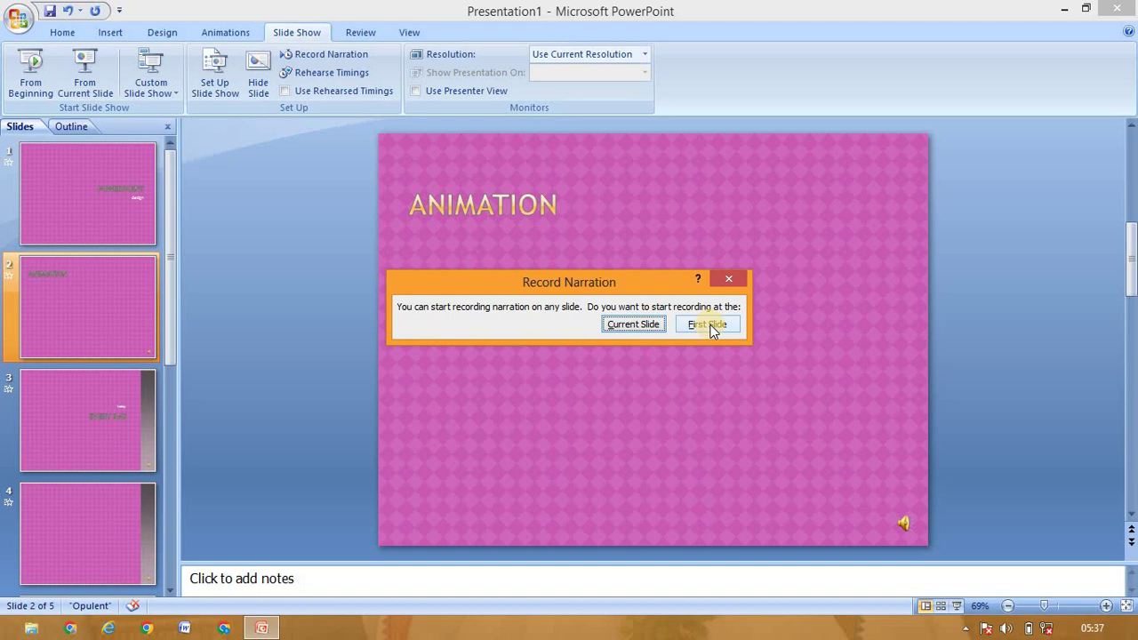
click(710, 325)
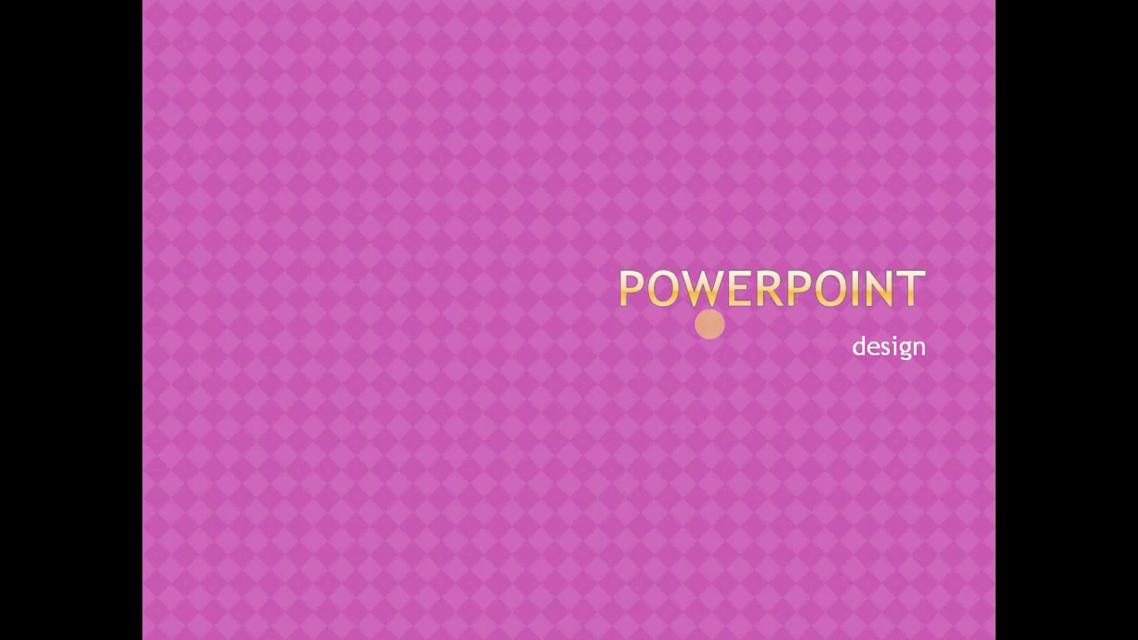
Narrate through all five slides and save the timings 00:07, 00:05, 00:04, 00:03 and 00:02.
click(709, 326)
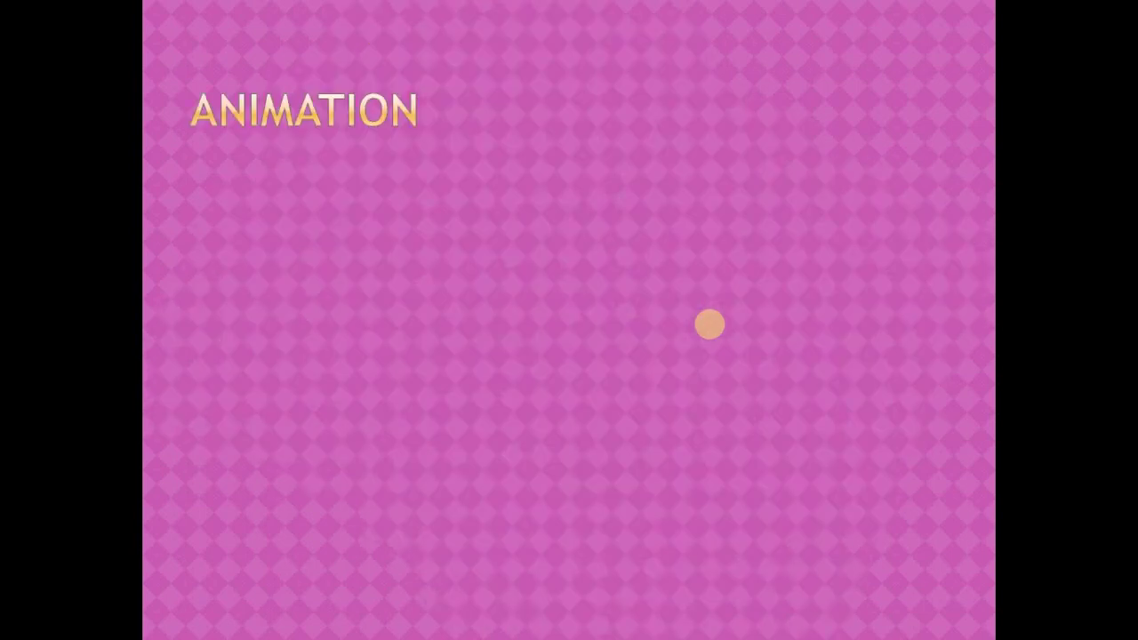
click(710, 326)
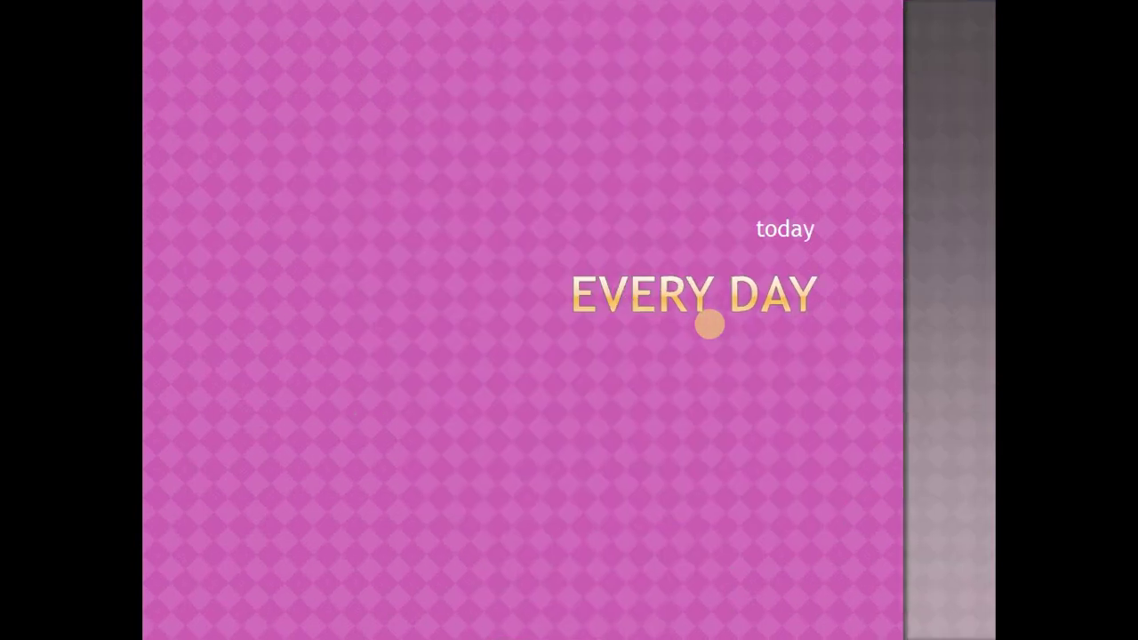
click(710, 325)
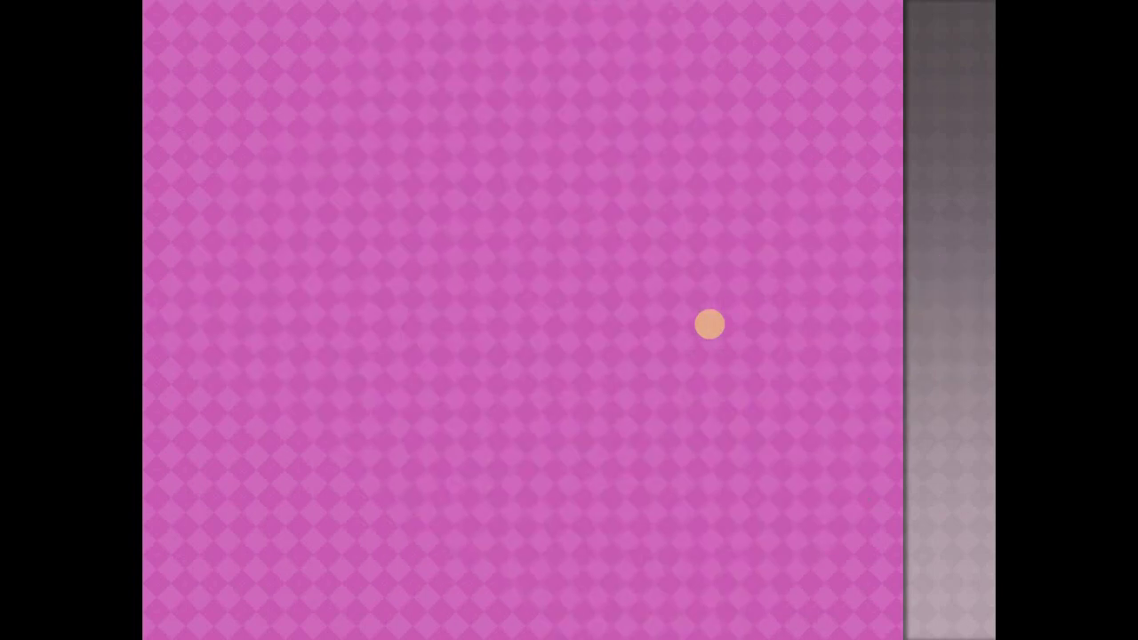
click(710, 325)
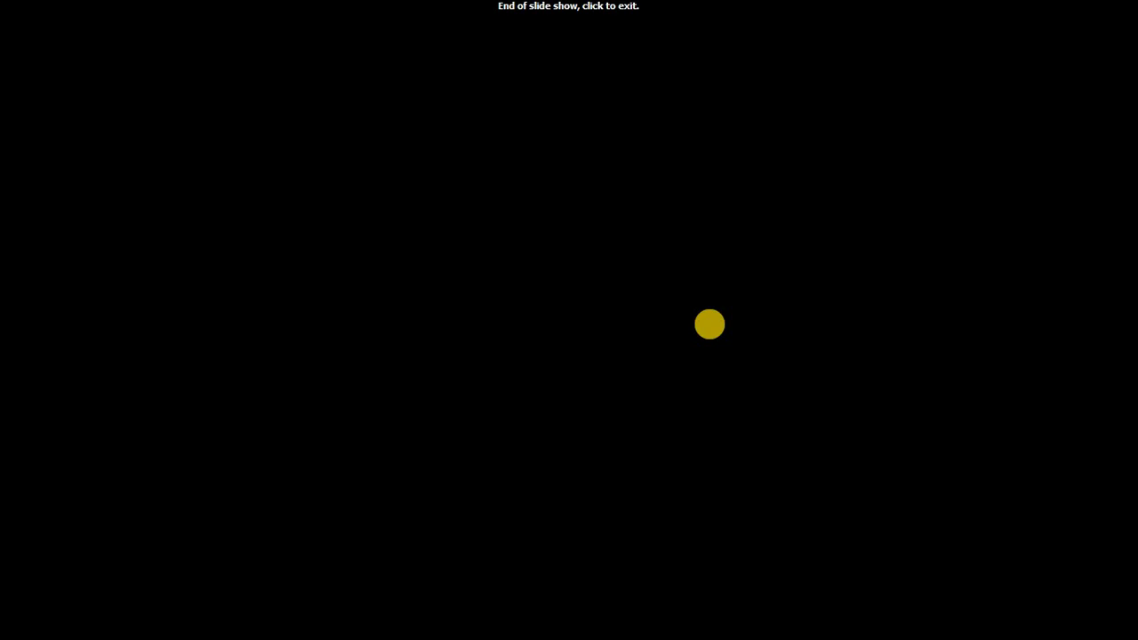
click(709, 325)
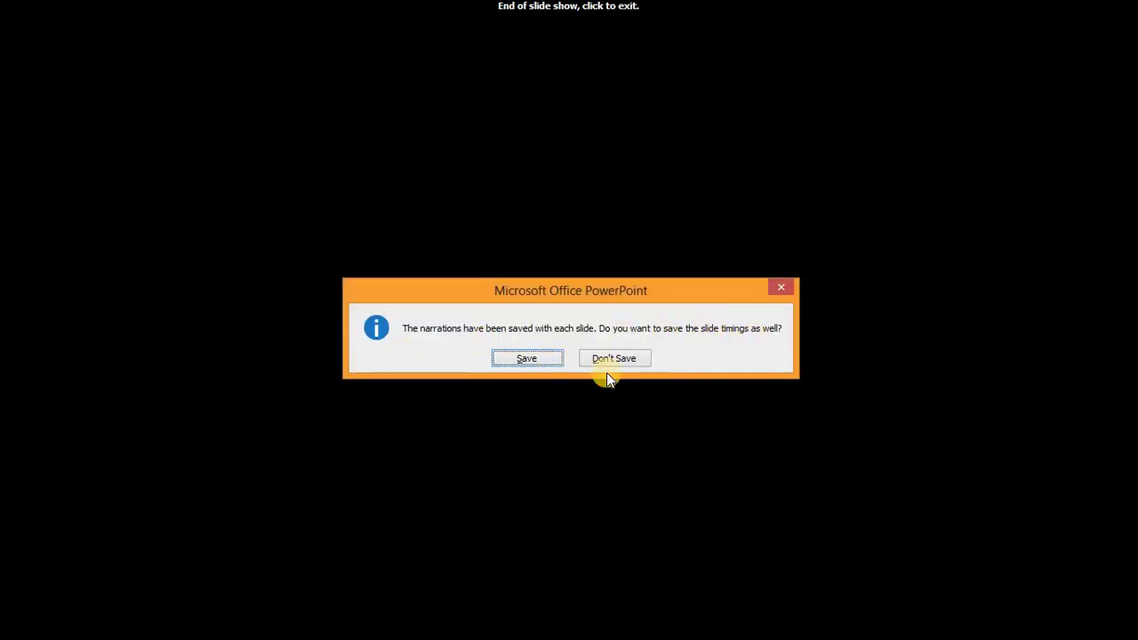
click(519, 356)
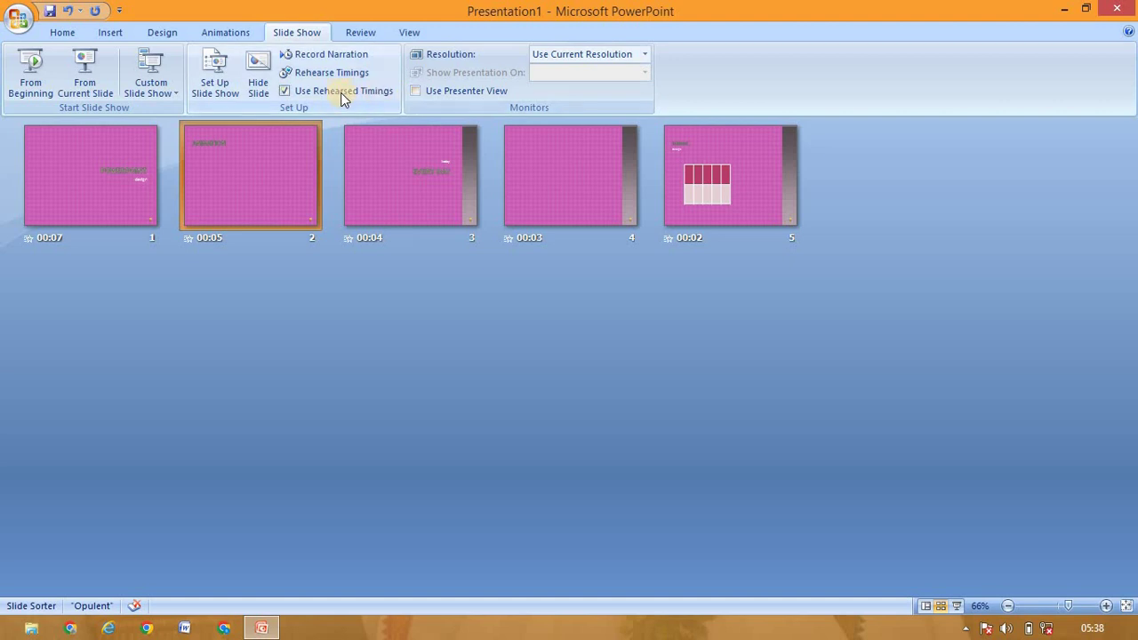
Turn off Use Rehearsed Timings and return to Normal view on slide 2, ANIMATION.
click(285, 91)
click(254, 149)
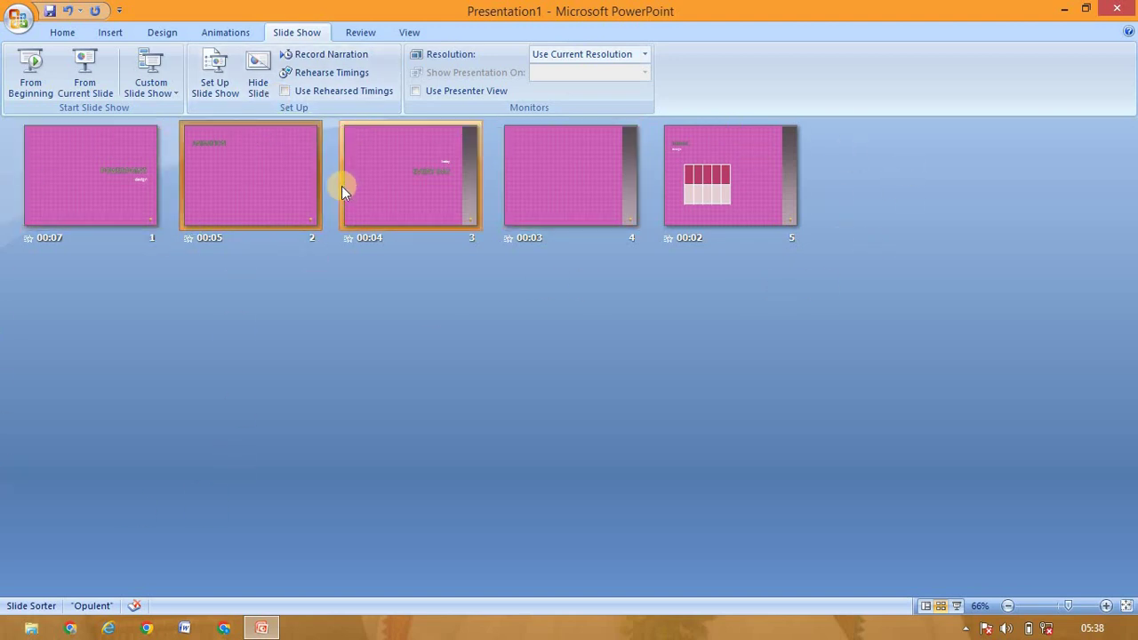
click(405, 29)
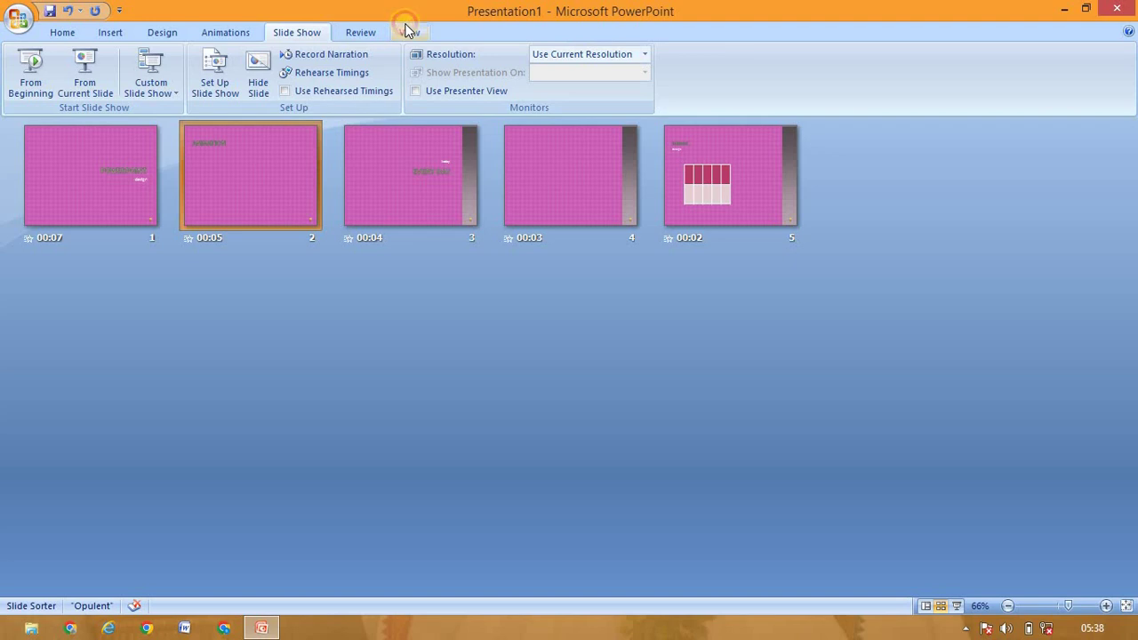
click(49, 199)
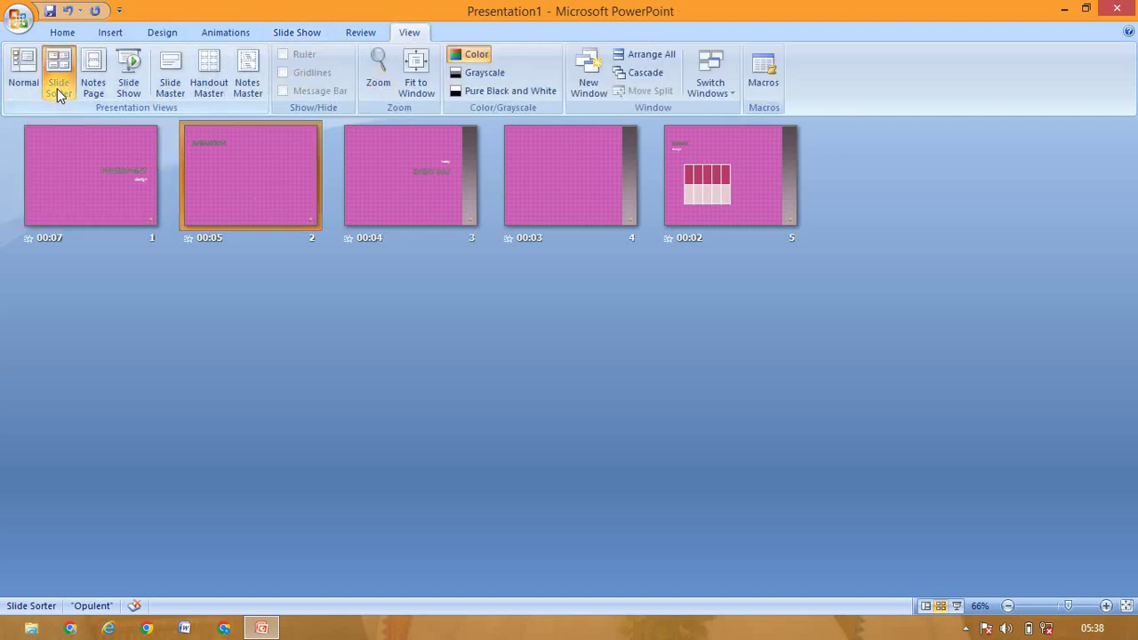
click(14, 85)
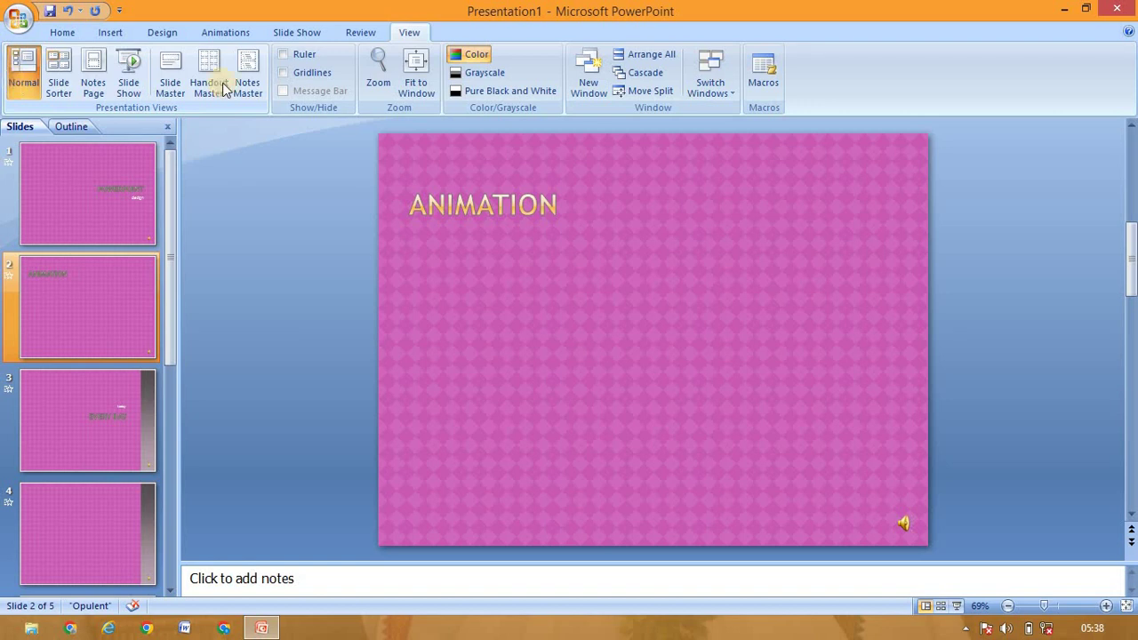
click(302, 35)
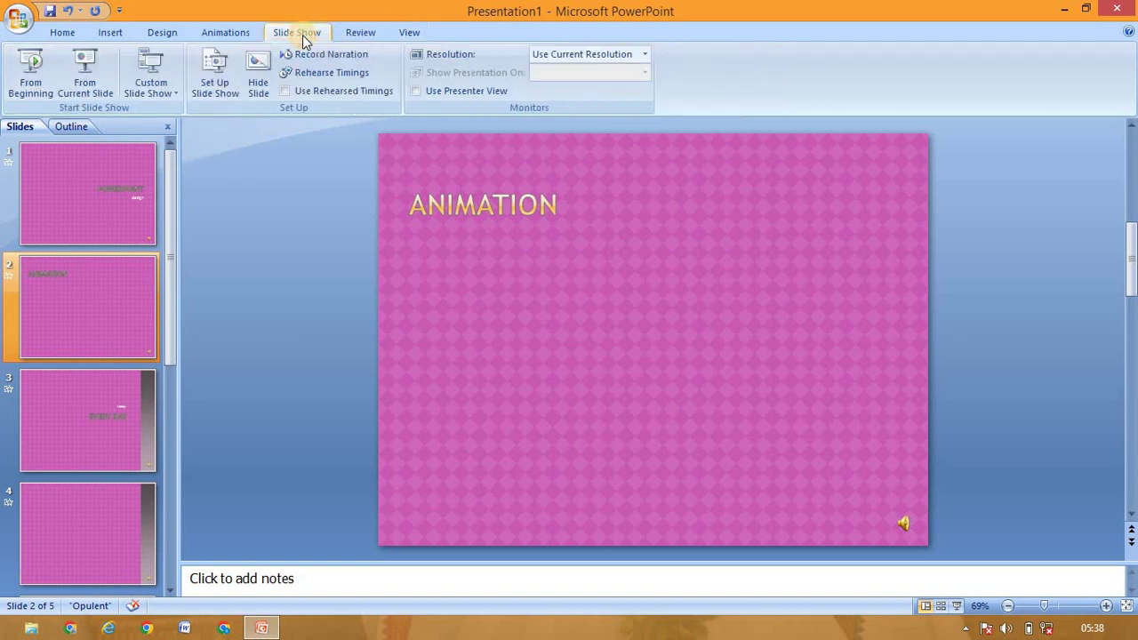
Rehearse the show and keep the new 0:00:12 timings: 00:07, 00:02, 00:01, 00:02, 00:01.
click(348, 78)
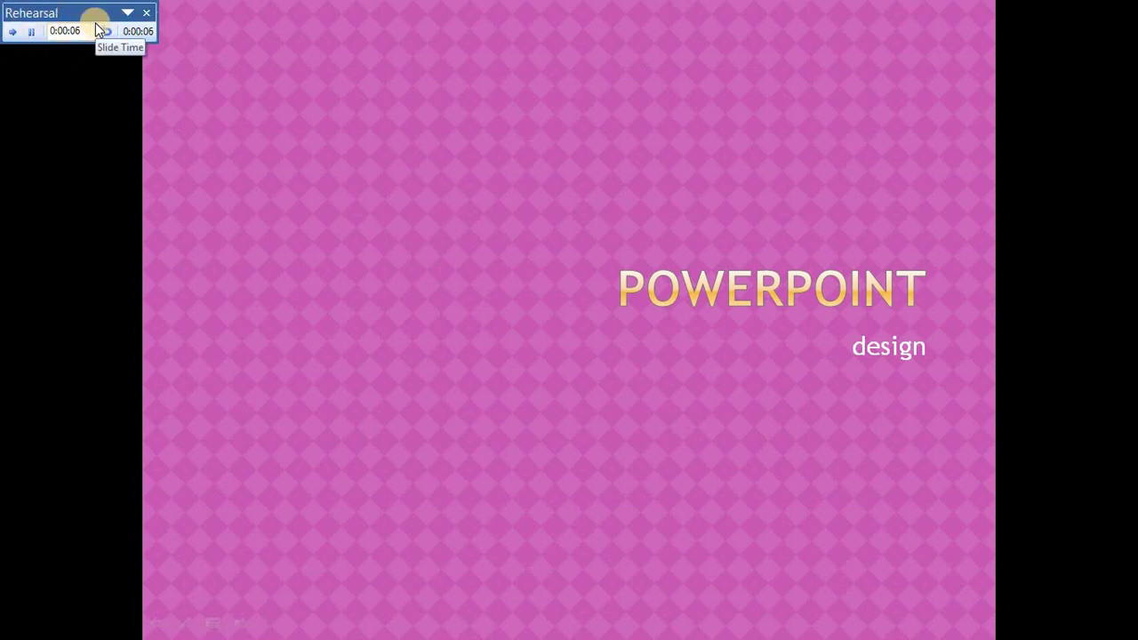
key(space)
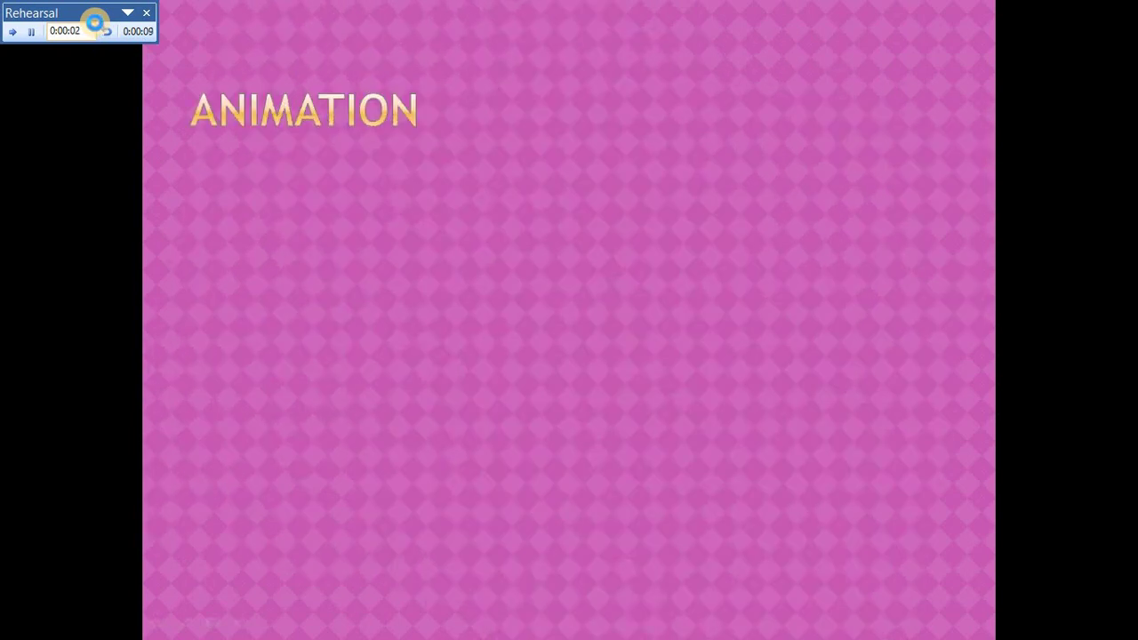
key(space)
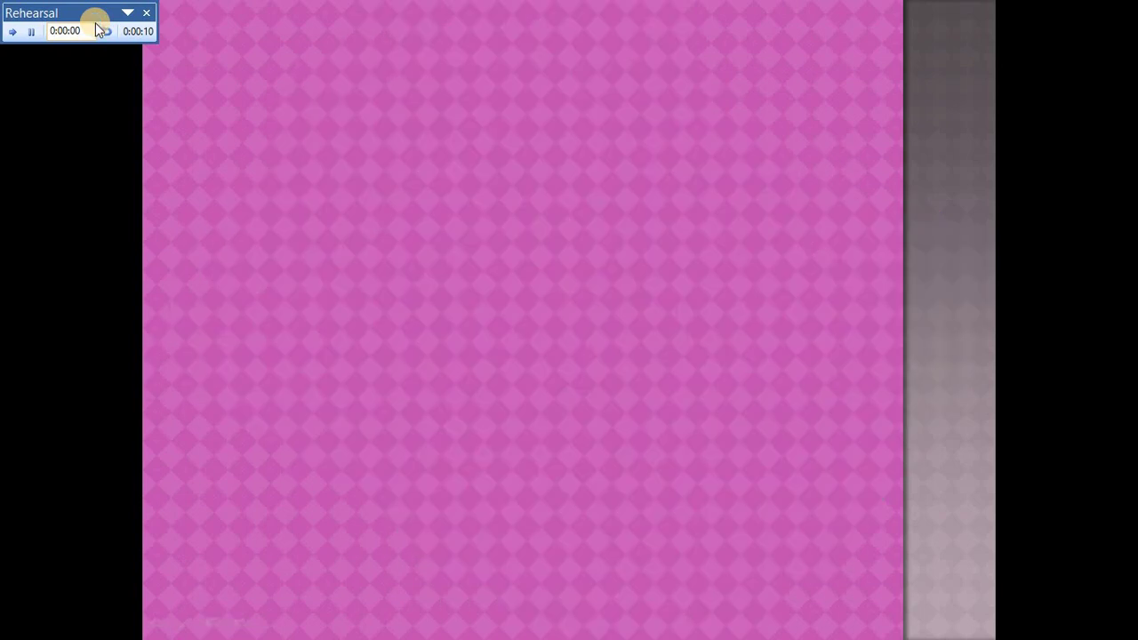
key(space)
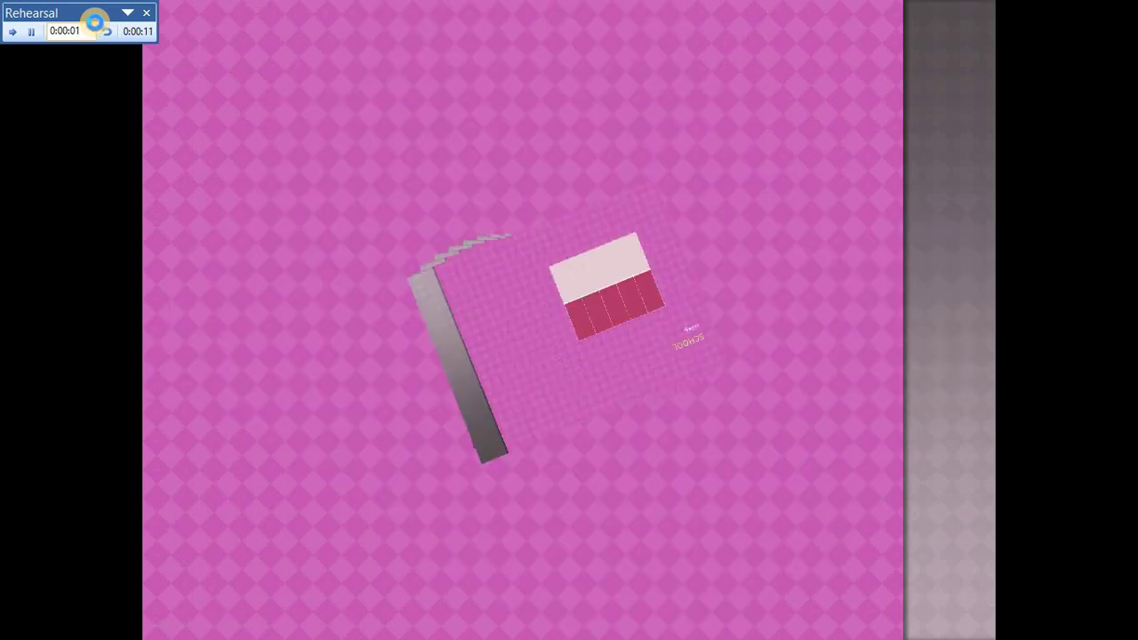
key(space)
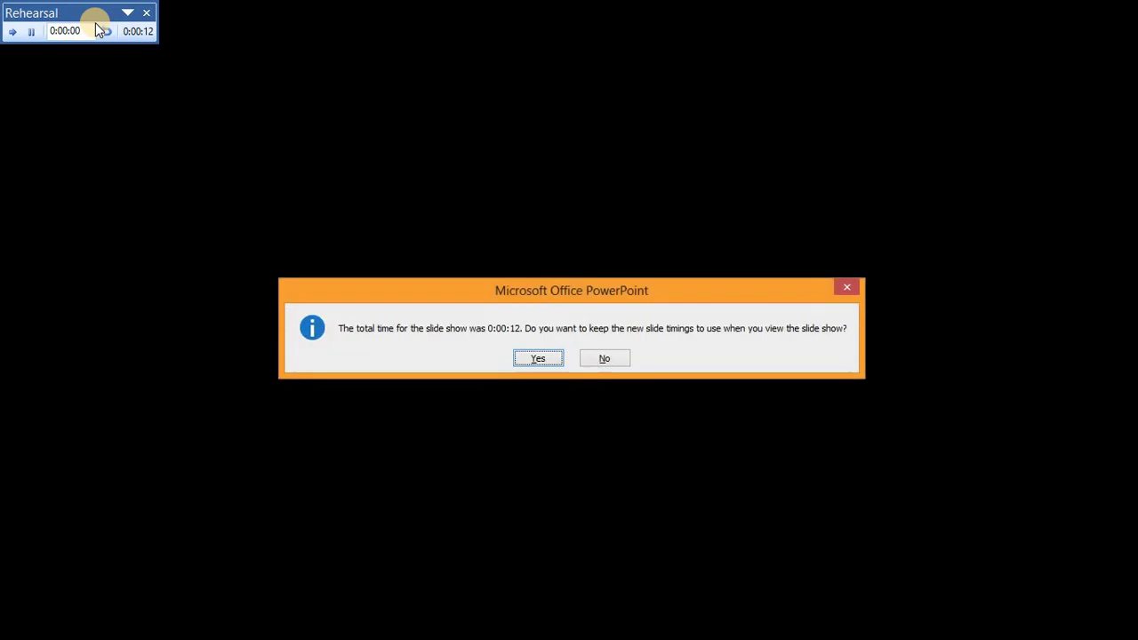
click(537, 359)
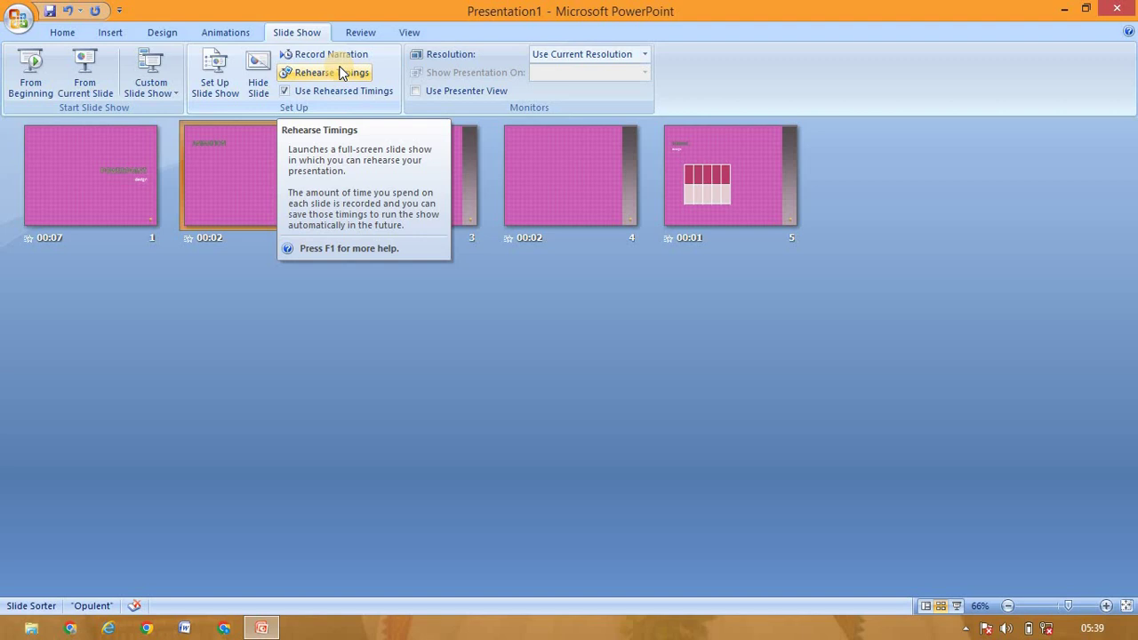
Uncheck Use Rehearsed Timings again and go back to Normal view on slide 2.
click(282, 93)
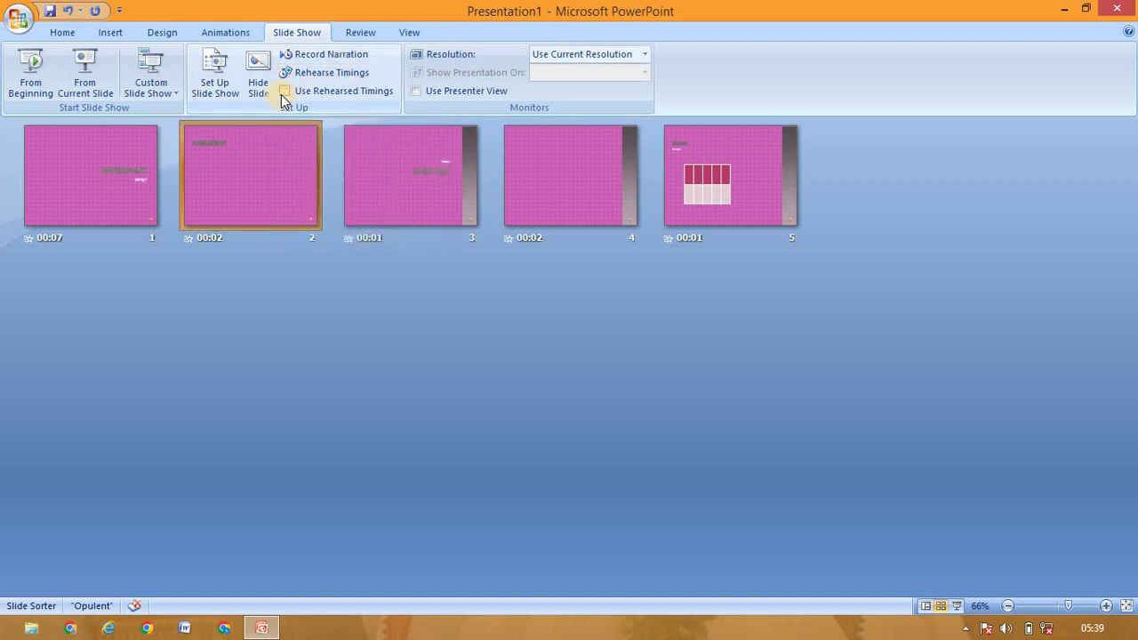
click(409, 32)
click(16, 84)
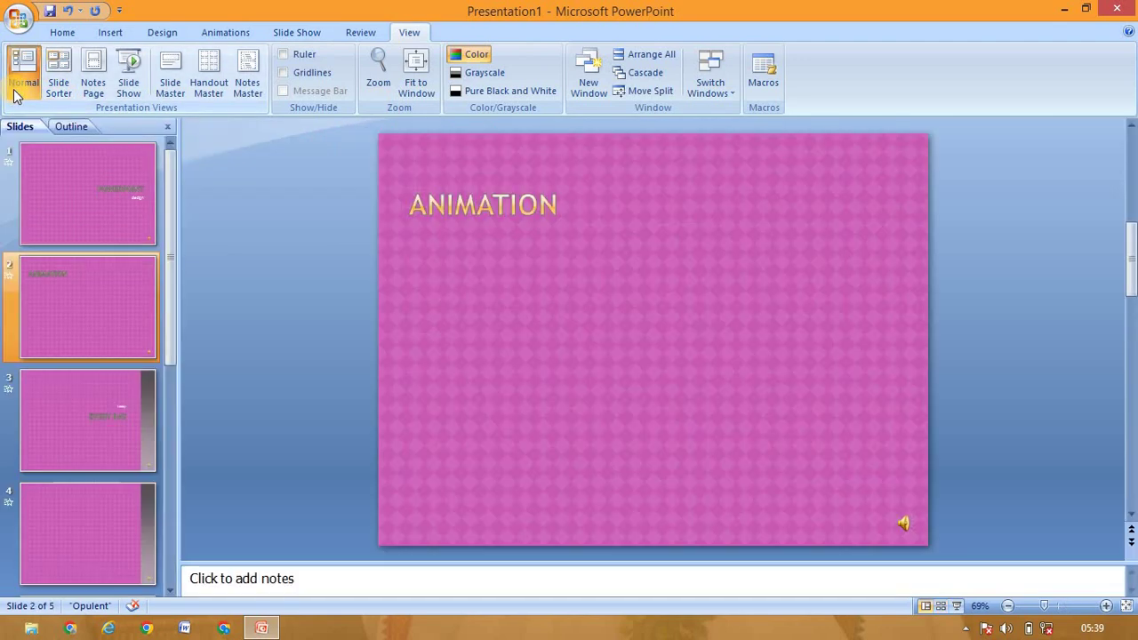
click(298, 33)
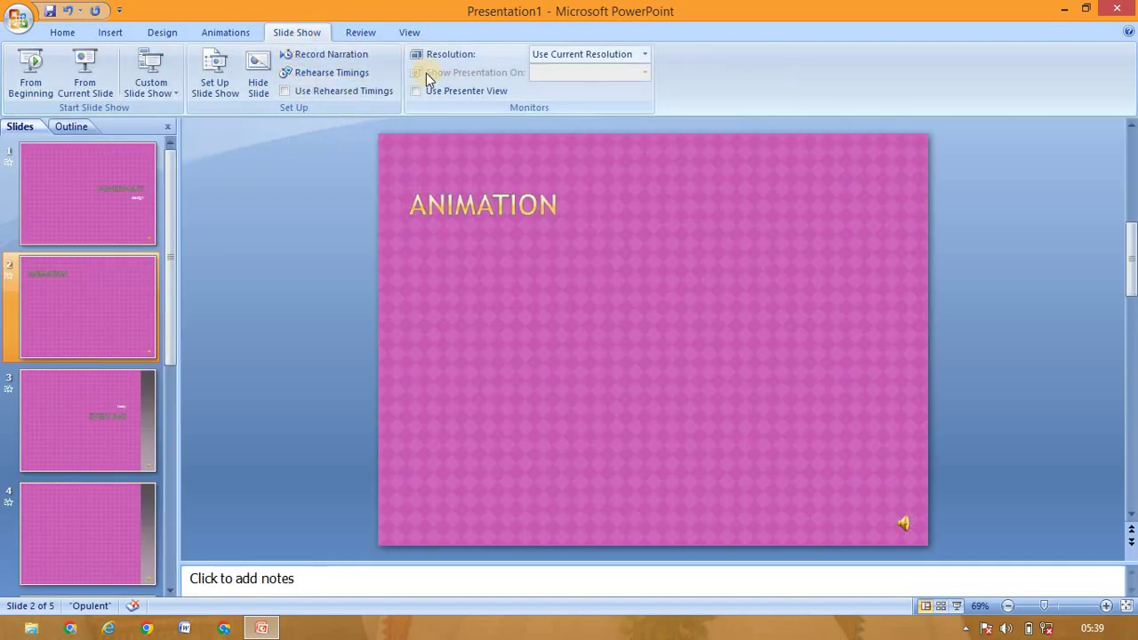
click(645, 56)
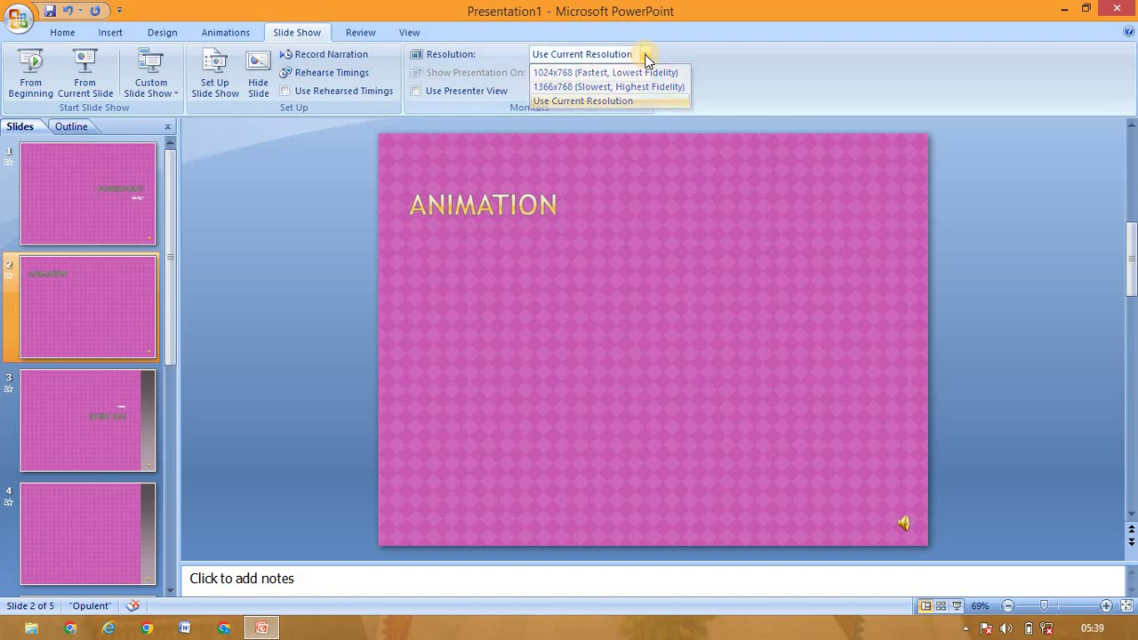
click(647, 55)
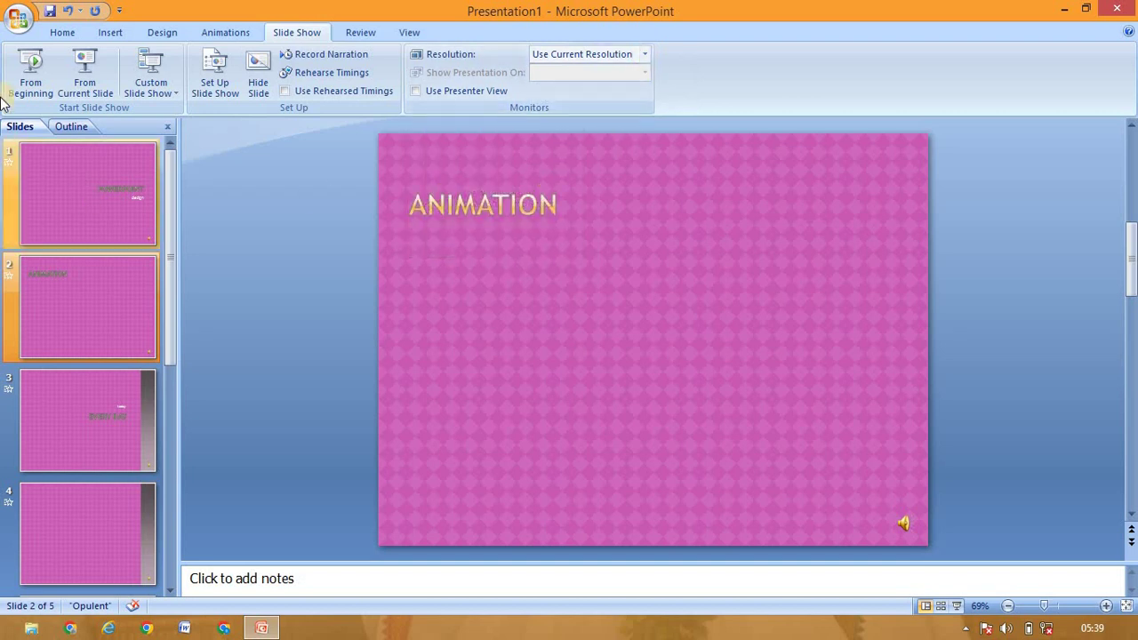